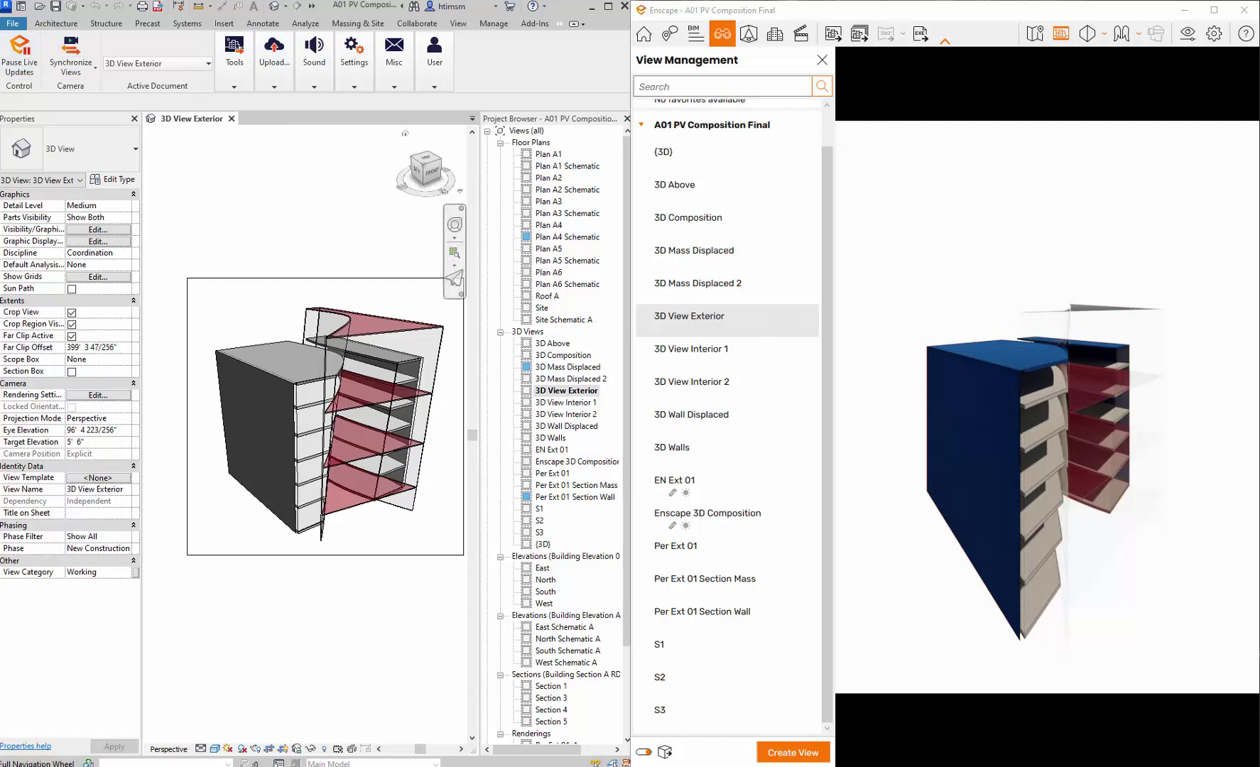
# - Frame the building exterior in the Enscape render window from a raised corner view showing both the blue mass and the red floors
pyautogui.moveTo(1023, 391); pyautogui.dragTo(1119, 462)
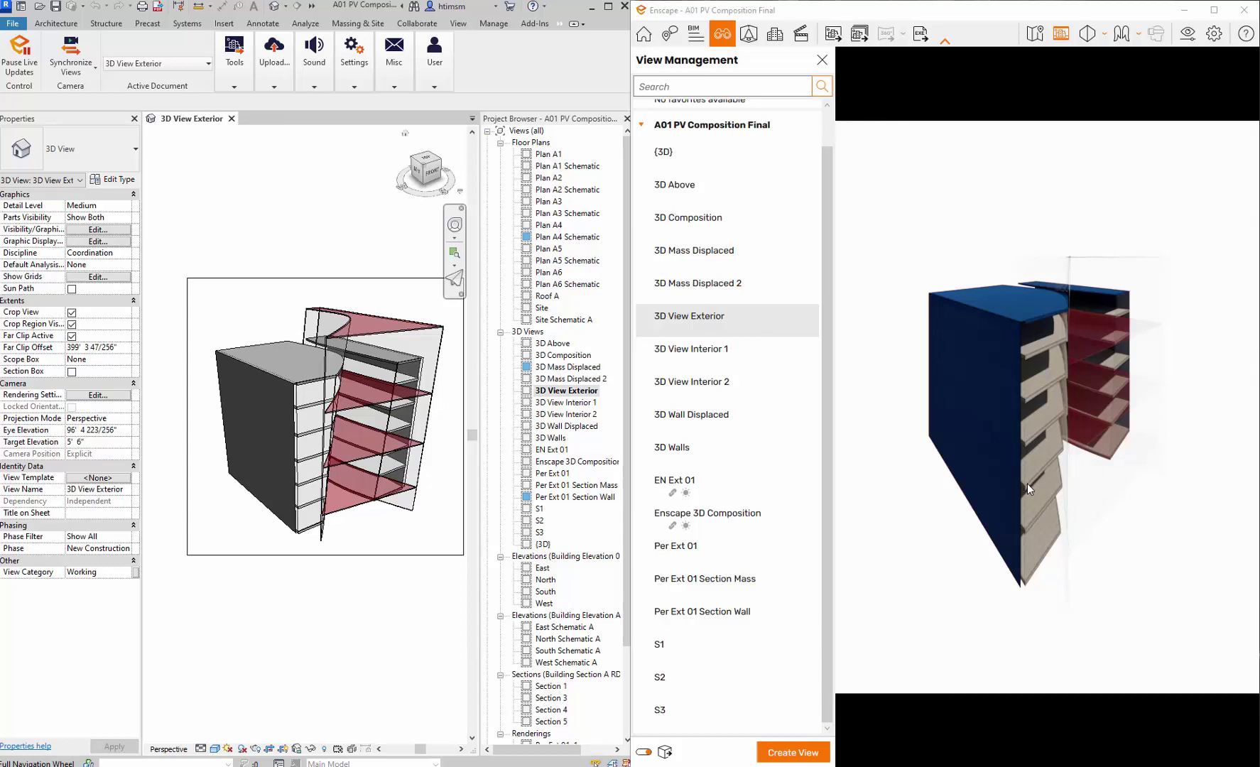
pyautogui.press('d')
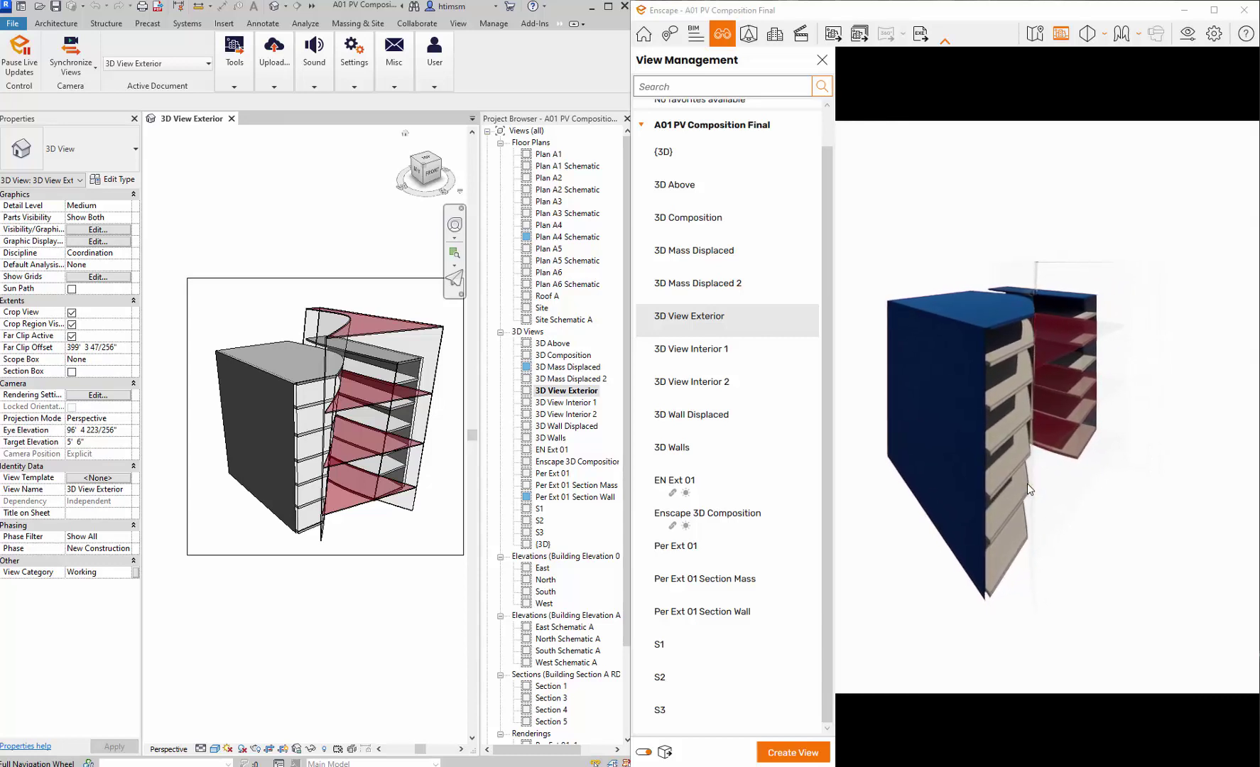
pyautogui.moveTo(967, 490); pyautogui.dragTo(987, 490)
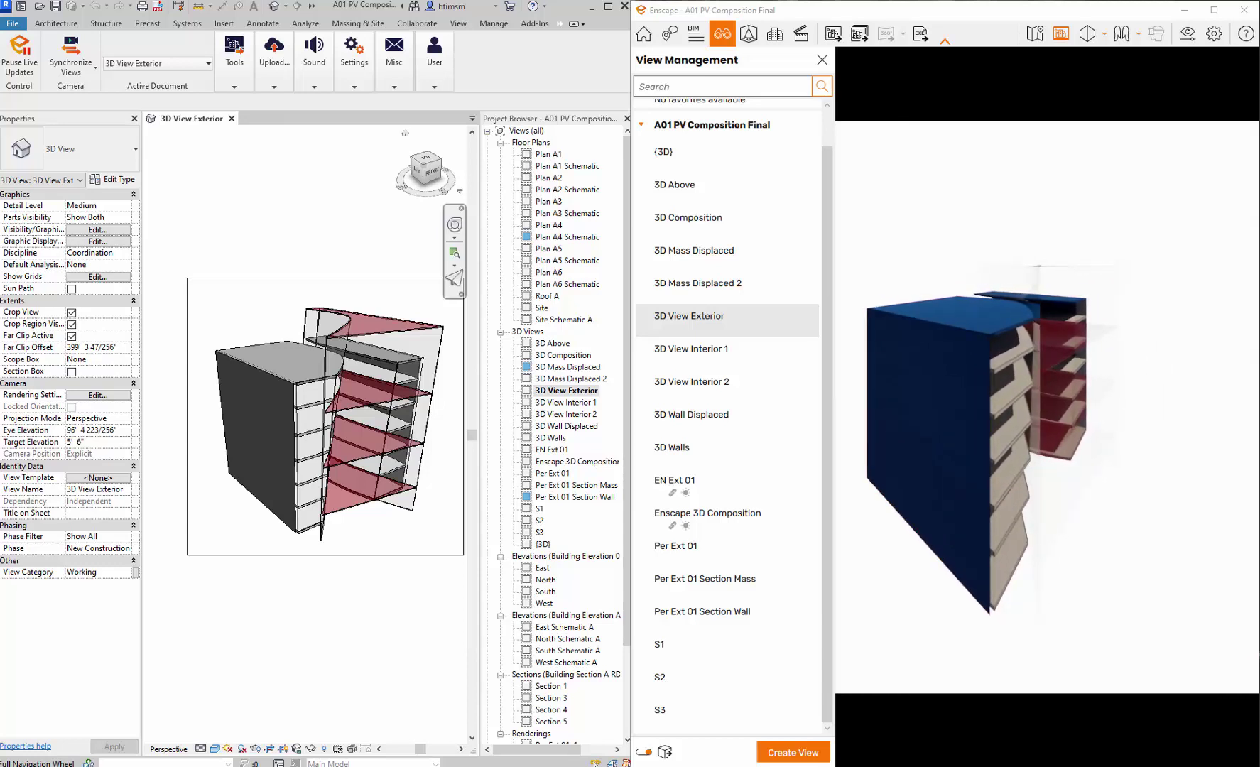
pyautogui.moveTo(1062, 432); pyautogui.dragTo(903, 483)
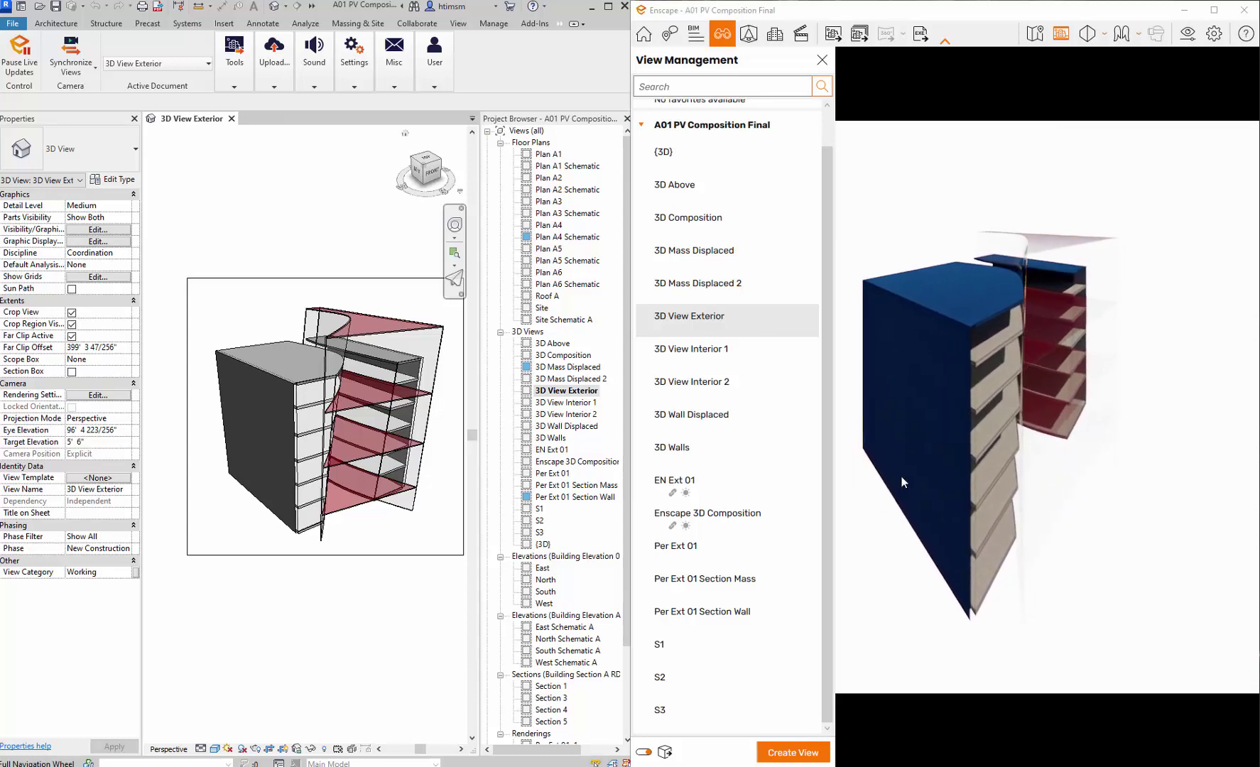
pyautogui.press('a')
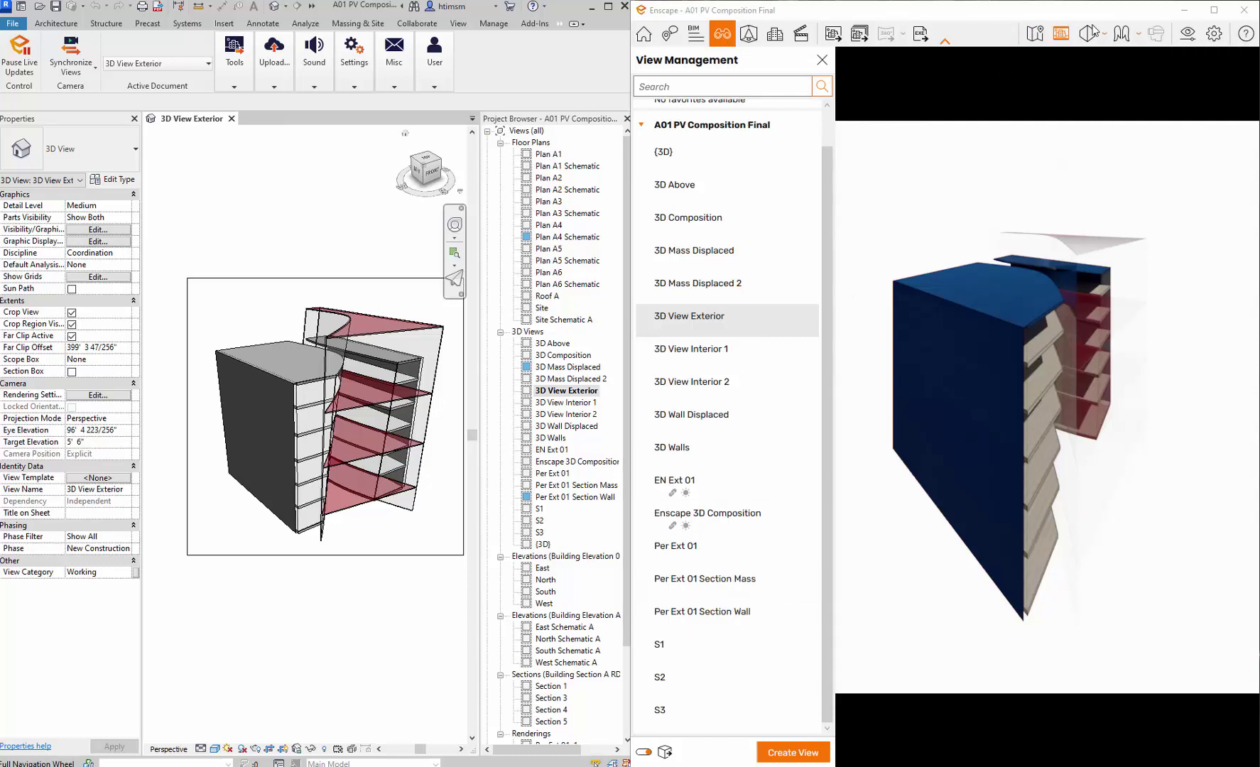
# - Check the output resolution in the Enscape visual settings and close them
pyautogui.click(1189, 35)
pyautogui.click(944, 187)
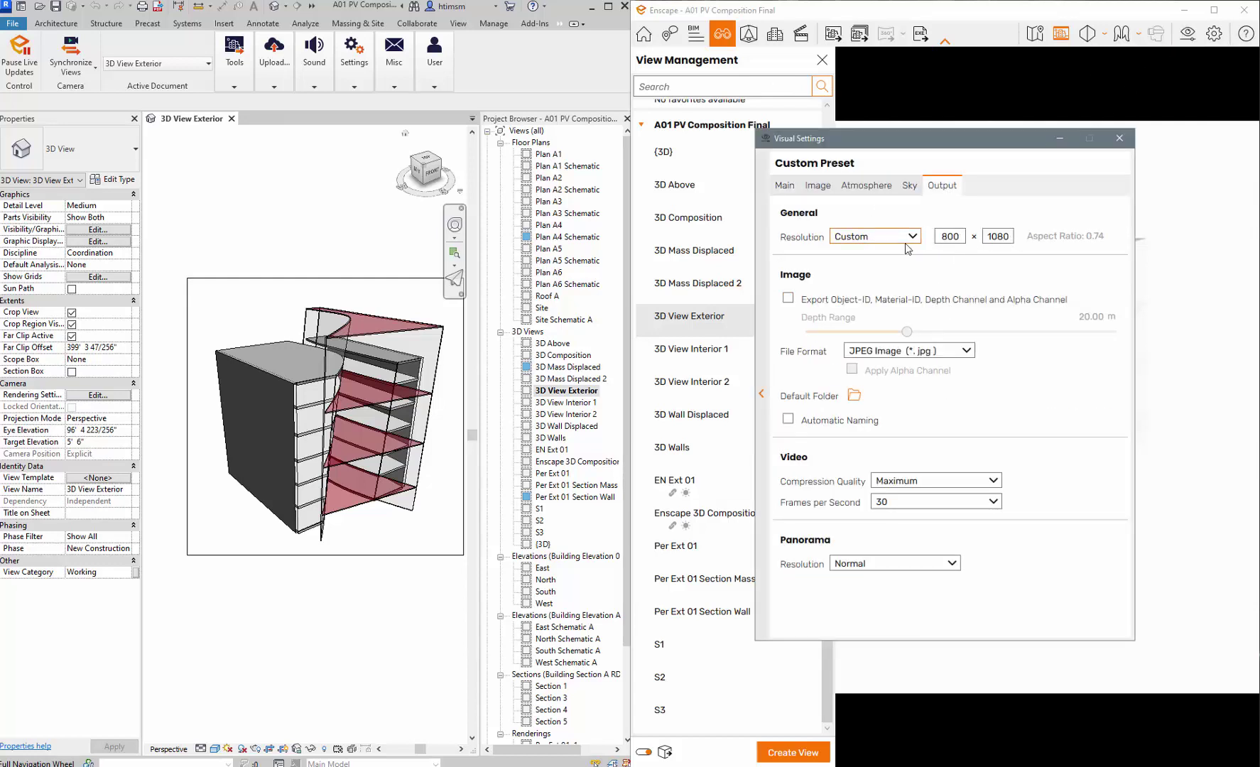
pyautogui.click(1120, 139)
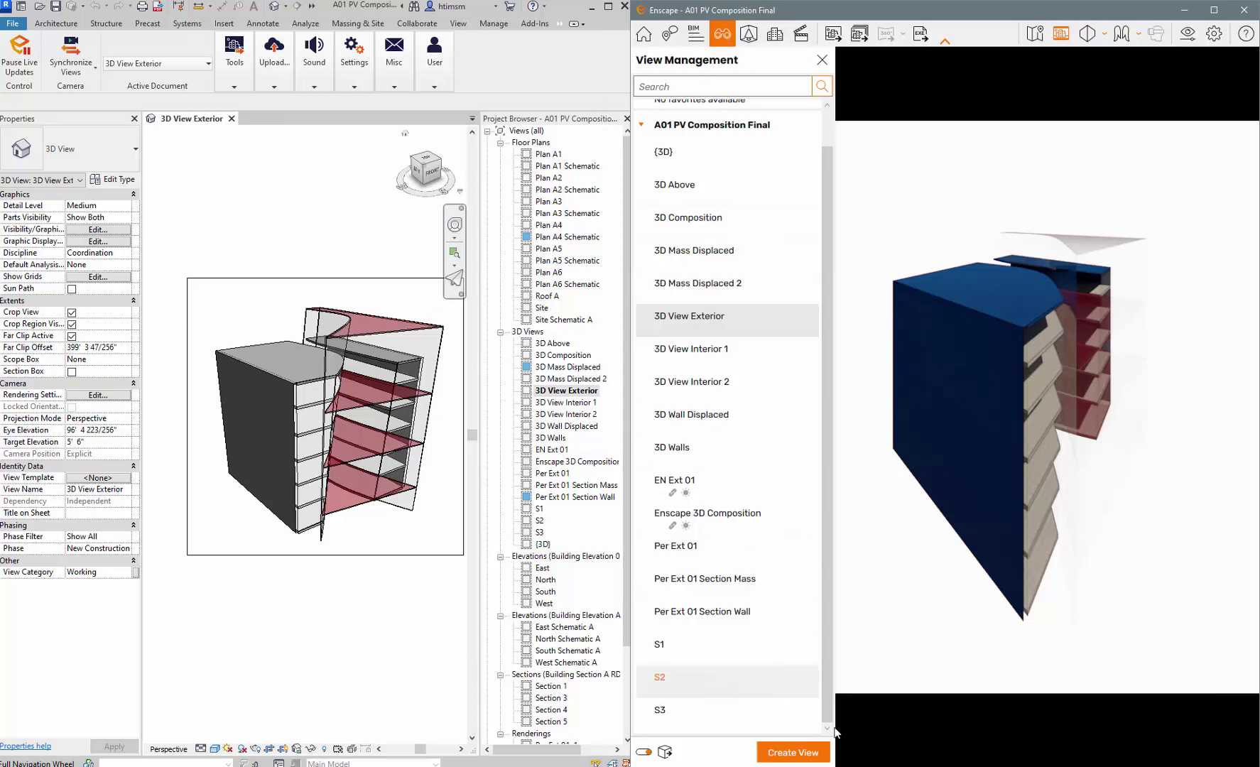
# - Create a view named Enscape Test from the current camera, without saving the Enscape sun position
pyautogui.click(809, 754)
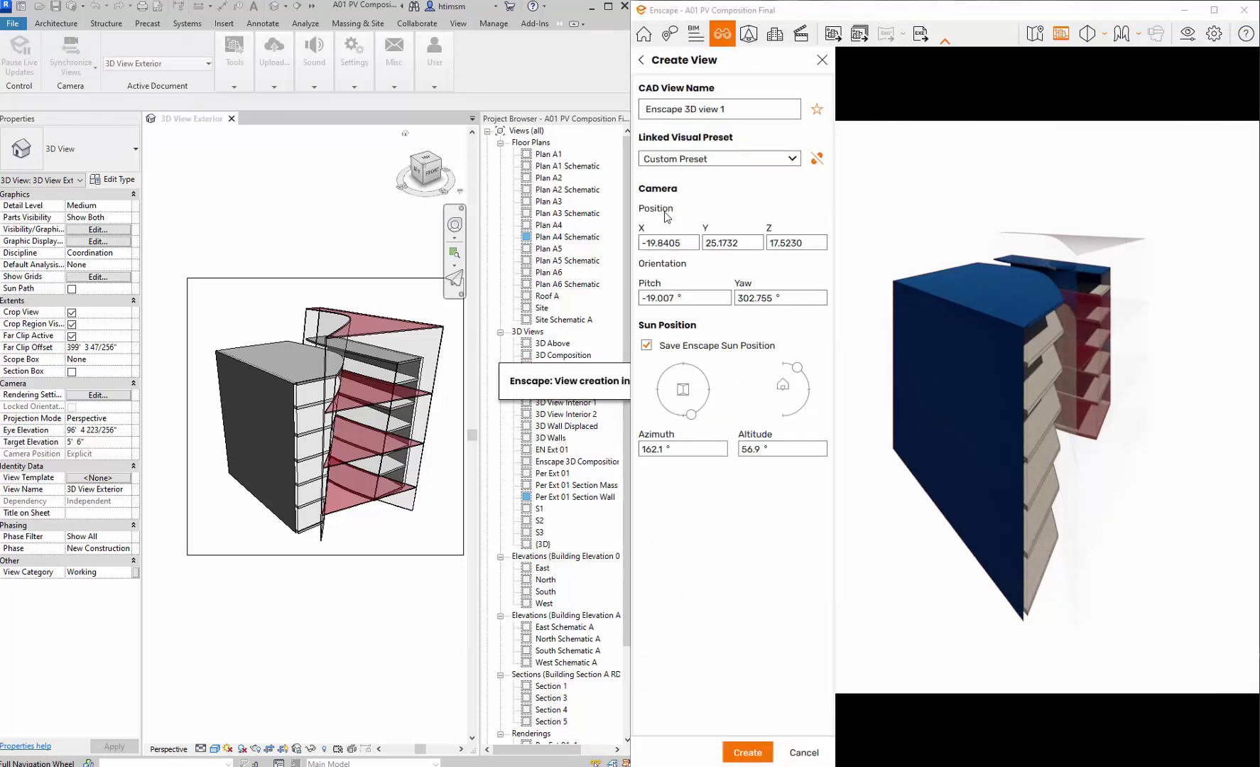
pyautogui.click(736, 106)
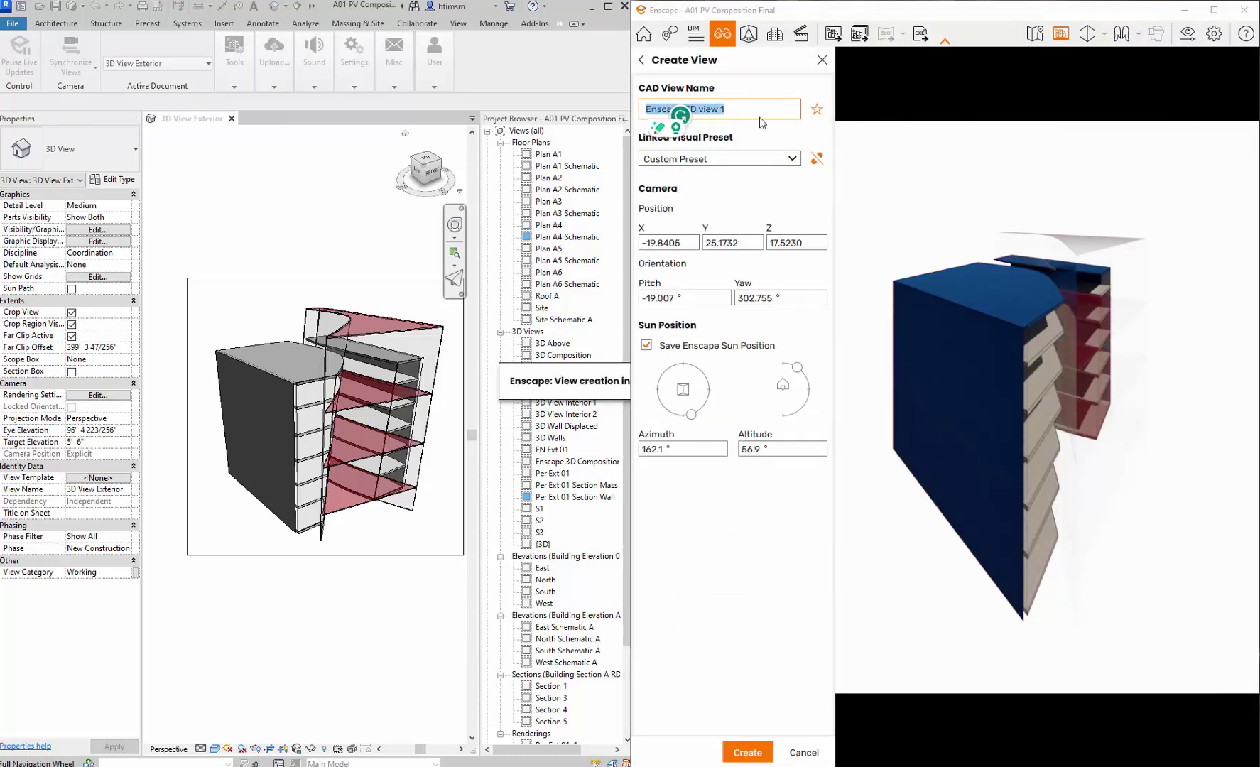
pyautogui.click(738, 109)
pyautogui.moveTo(722, 108); pyautogui.dragTo(686, 112)
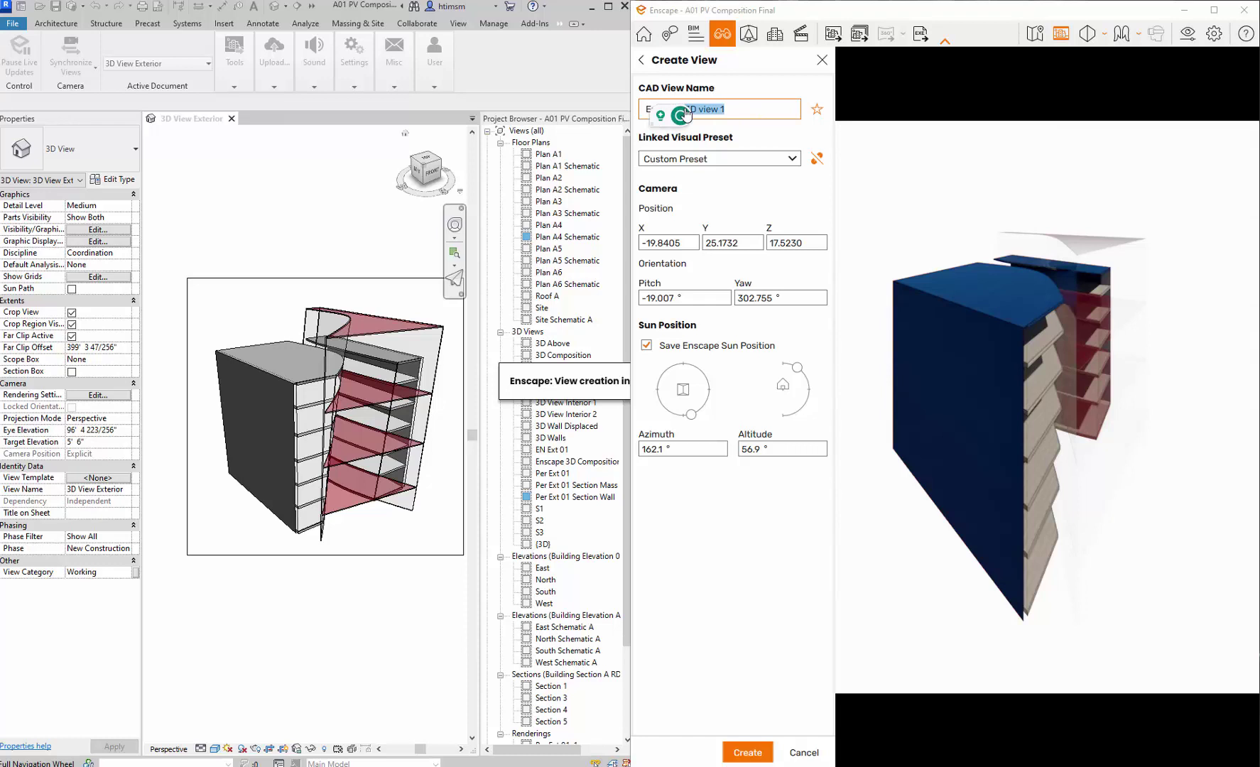
pyautogui.press('BackSpace')
pyautogui.click(647, 346)
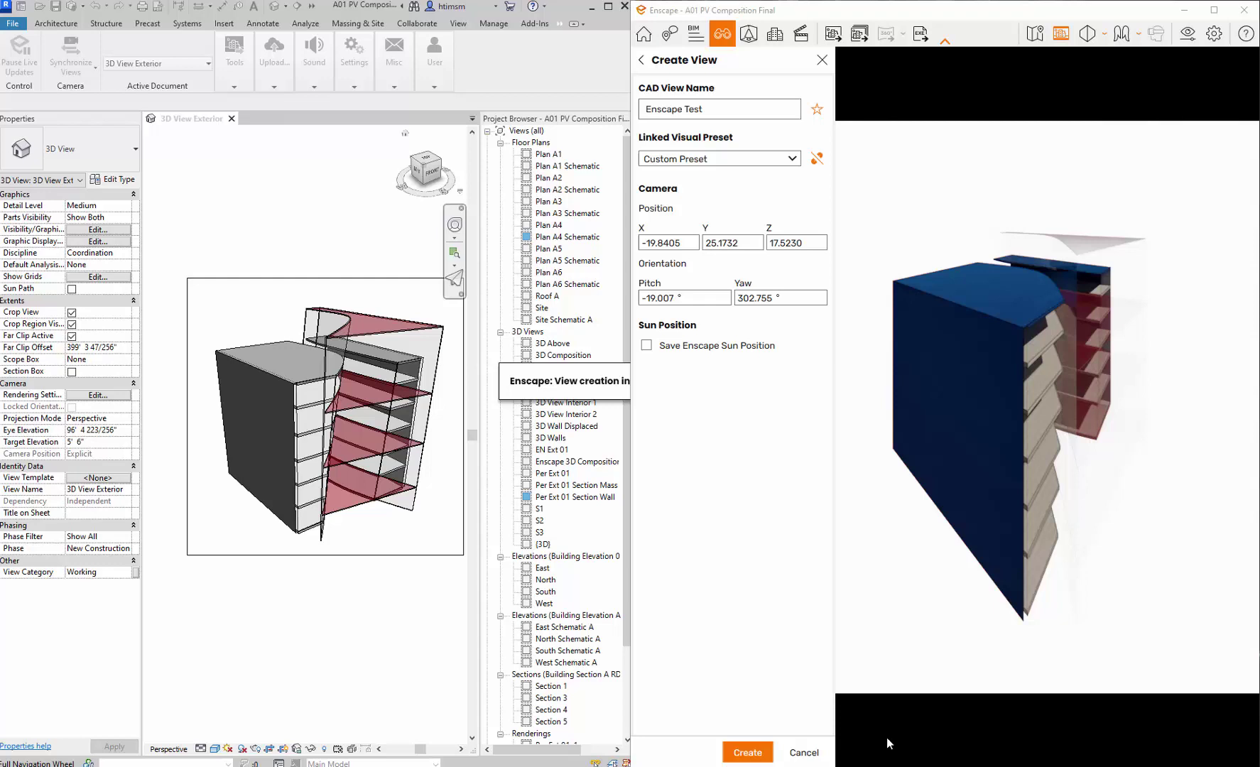
pyautogui.click(754, 761)
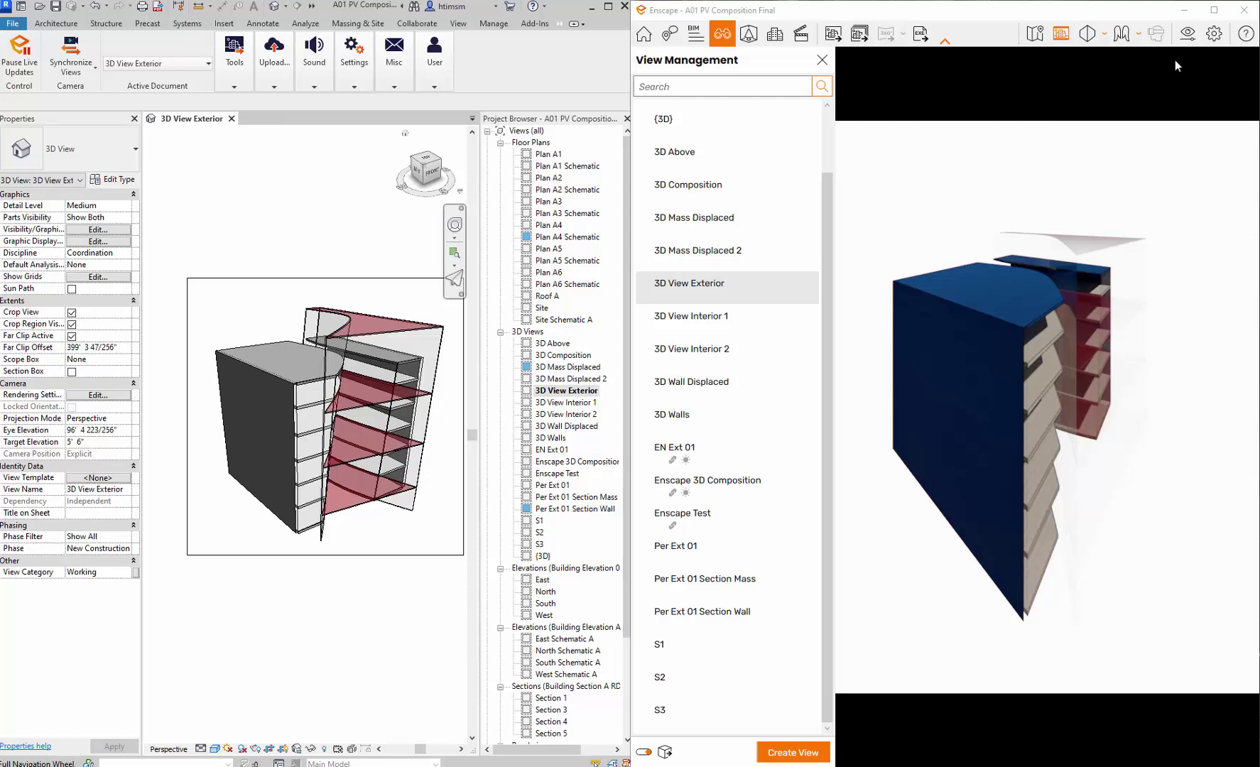
# - Open the visual settings clear of the render and set the style mode to White with outlines at 35%
pyautogui.click(1188, 34)
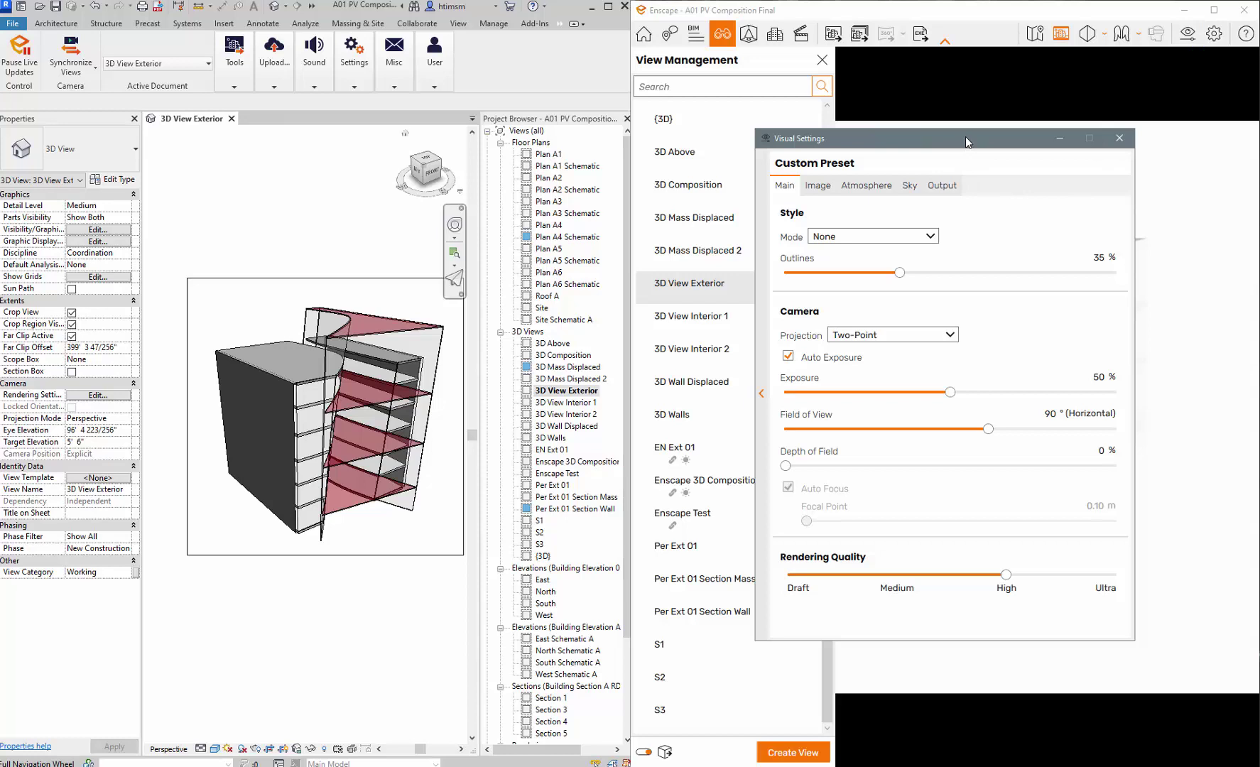
pyautogui.moveTo(966, 137); pyautogui.dragTo(461, 121)
pyautogui.click(422, 221)
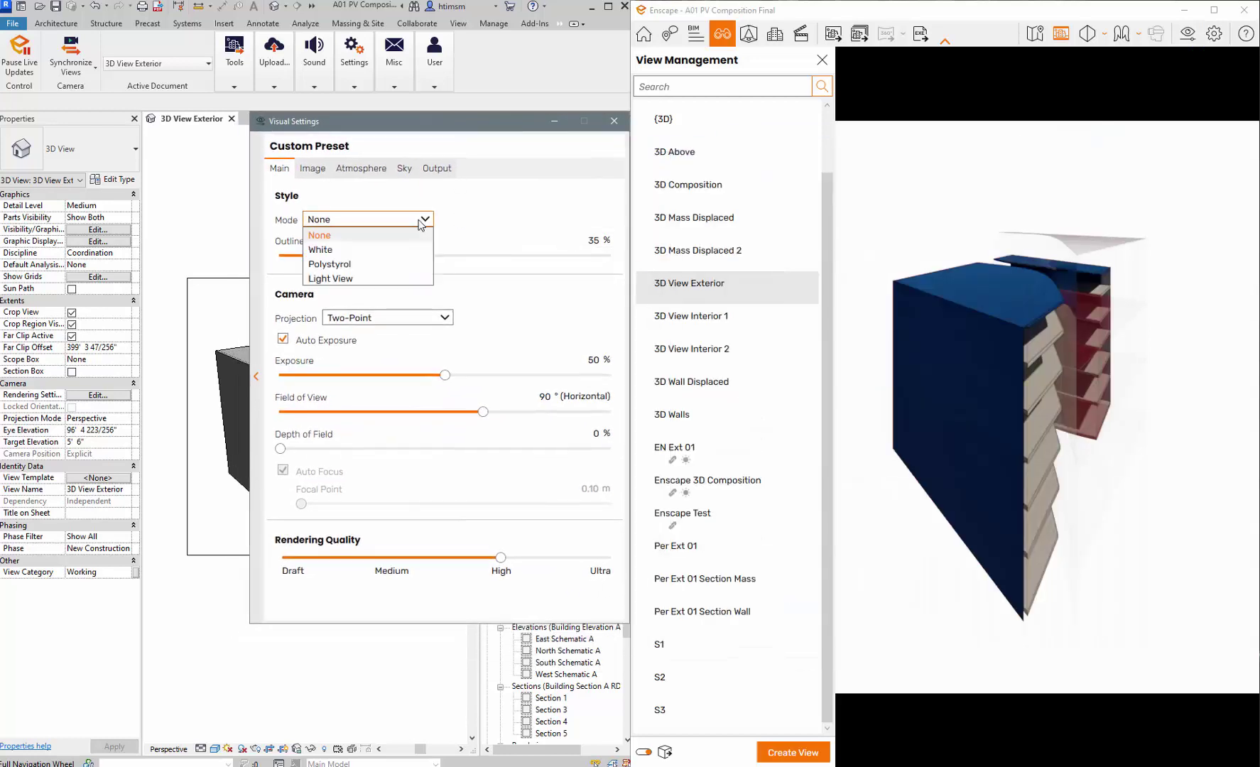
pyautogui.click(414, 251)
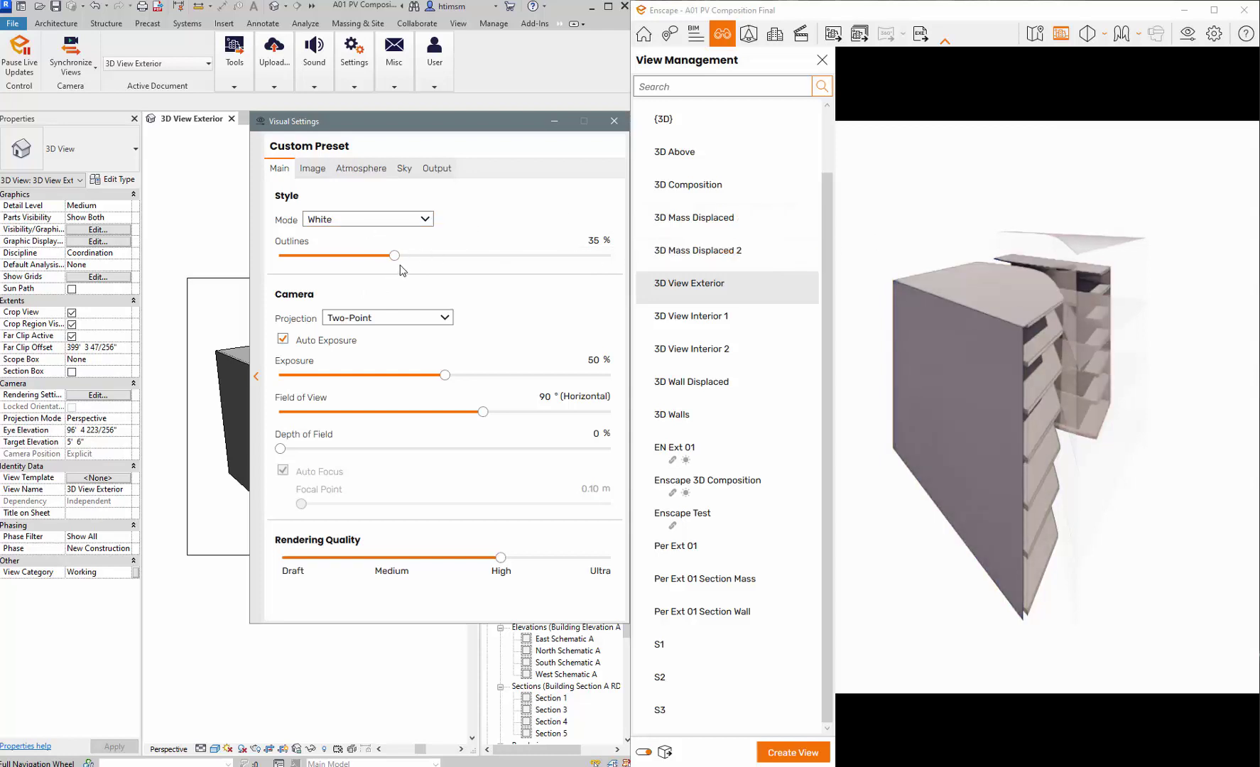
pyautogui.moveTo(395, 257)
pyautogui.mouseDown()
pyautogui.moveTo(480, 259)
pyautogui.moveTo(384, 256)
pyautogui.moveTo(501, 254)
pyautogui.moveTo(397, 256)
pyautogui.mouseUp()
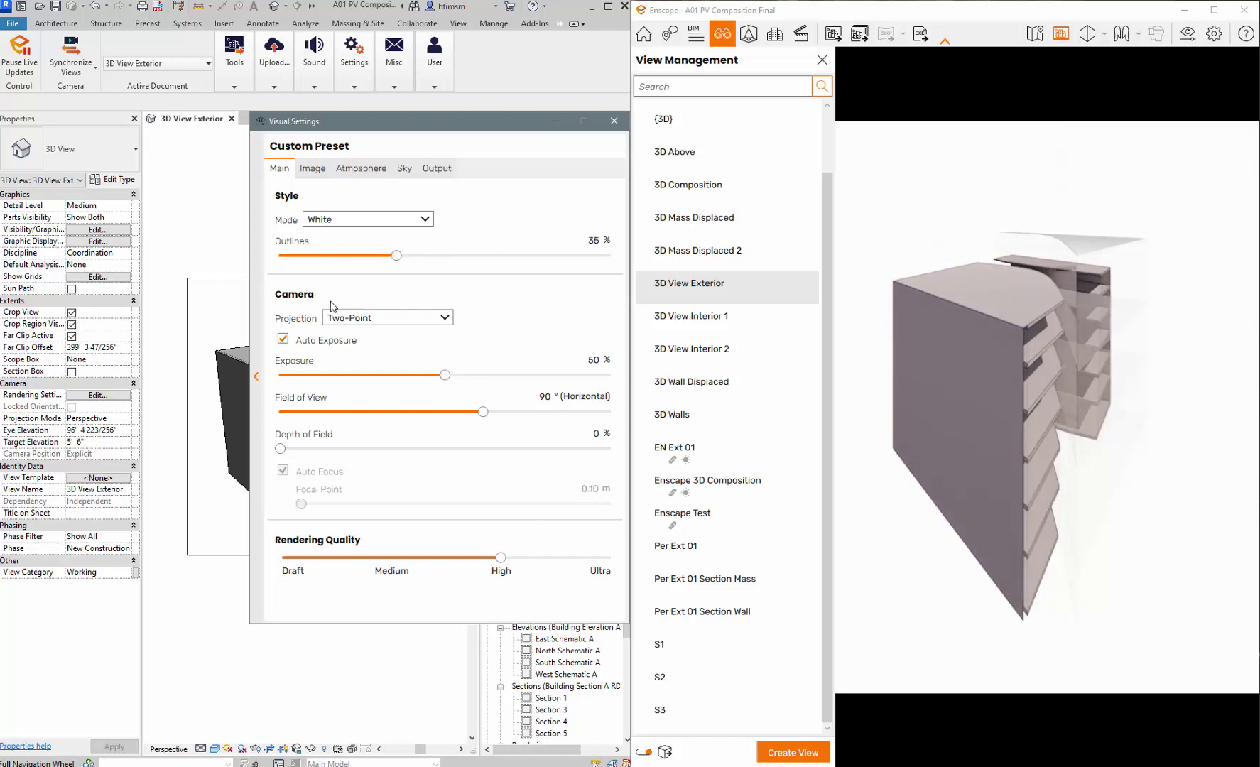
# - Try exposure at 15% without auto exposure and at 94% with it, and reset the exposure to its default
pyautogui.click(283, 341)
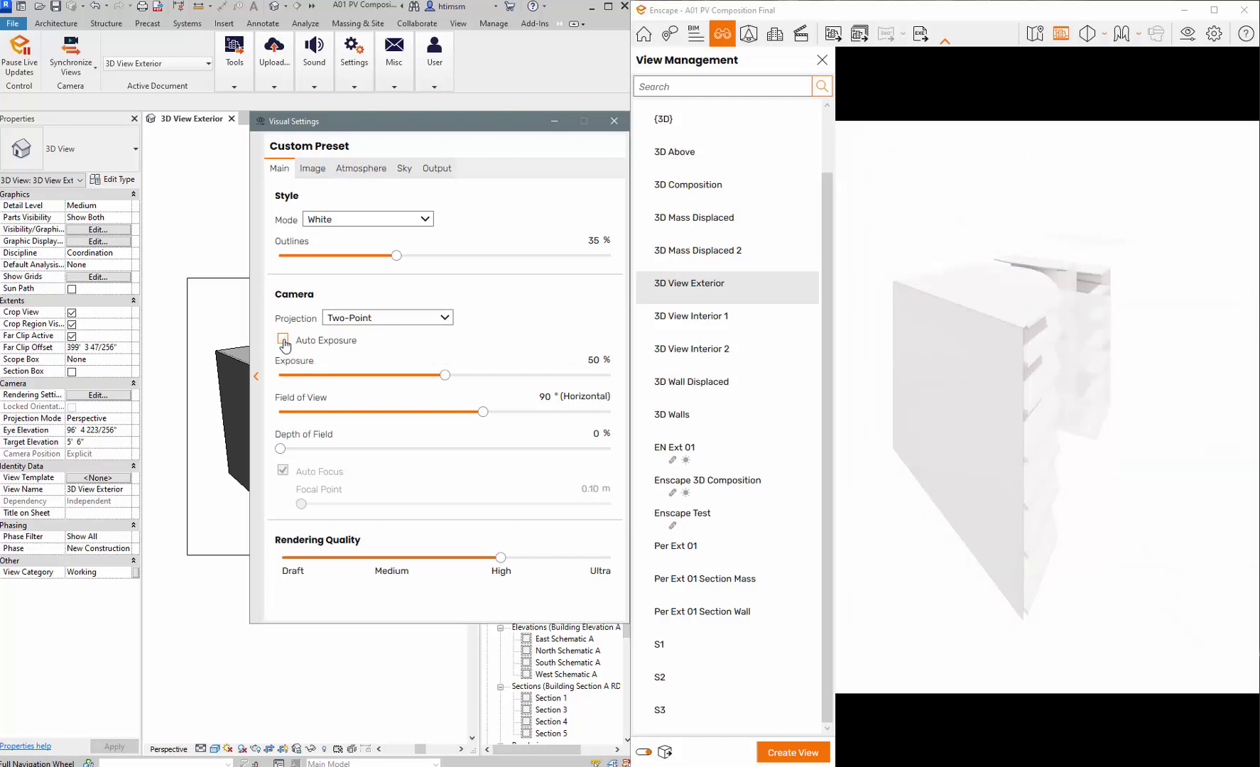
pyautogui.moveTo(445, 375)
pyautogui.mouseDown()
pyautogui.moveTo(349, 382)
pyautogui.moveTo(535, 377)
pyautogui.moveTo(331, 377)
pyautogui.mouseUp()
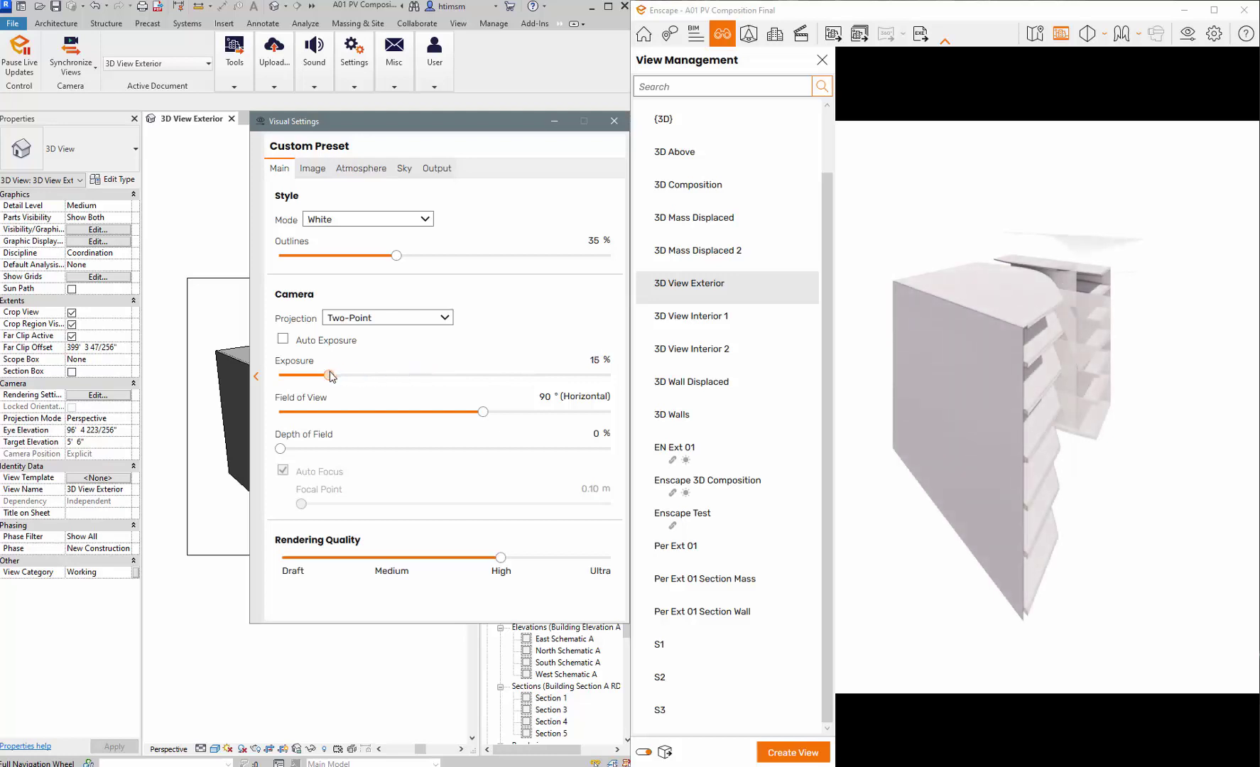
pyautogui.click(284, 339)
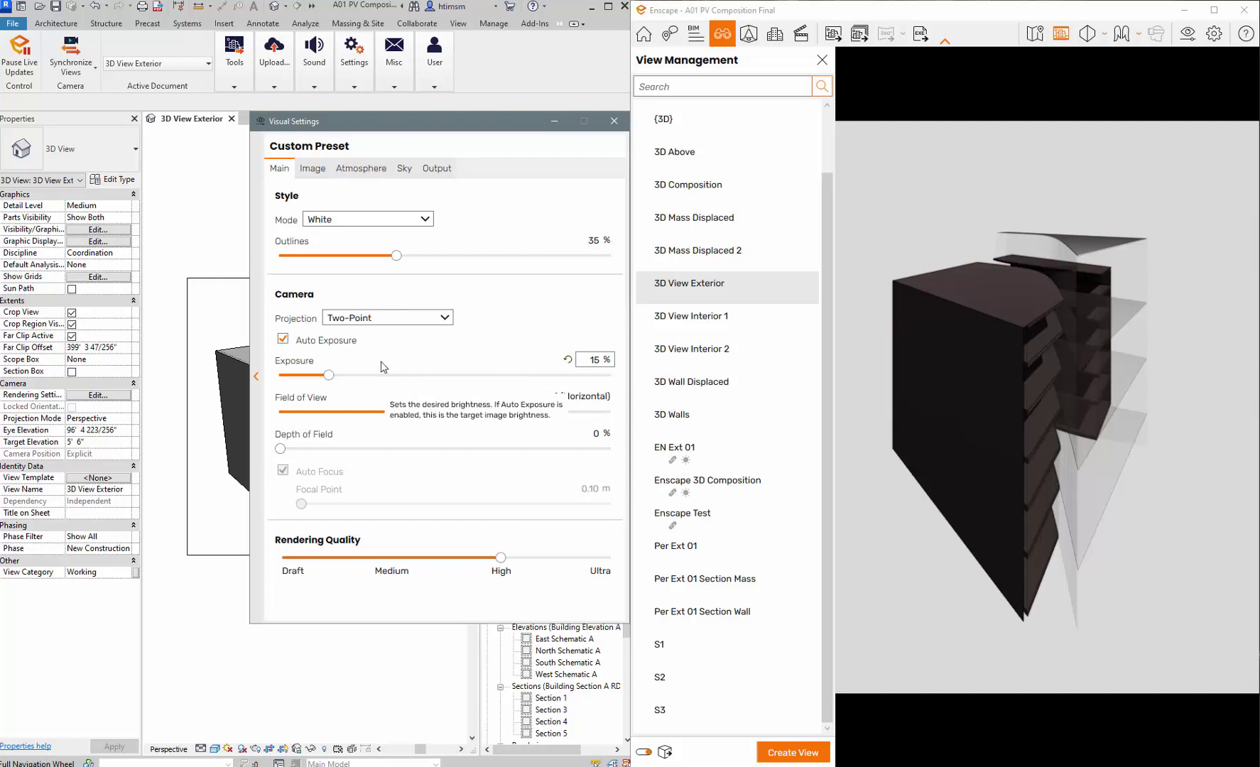
pyautogui.moveTo(329, 375); pyautogui.dragTo(590, 376)
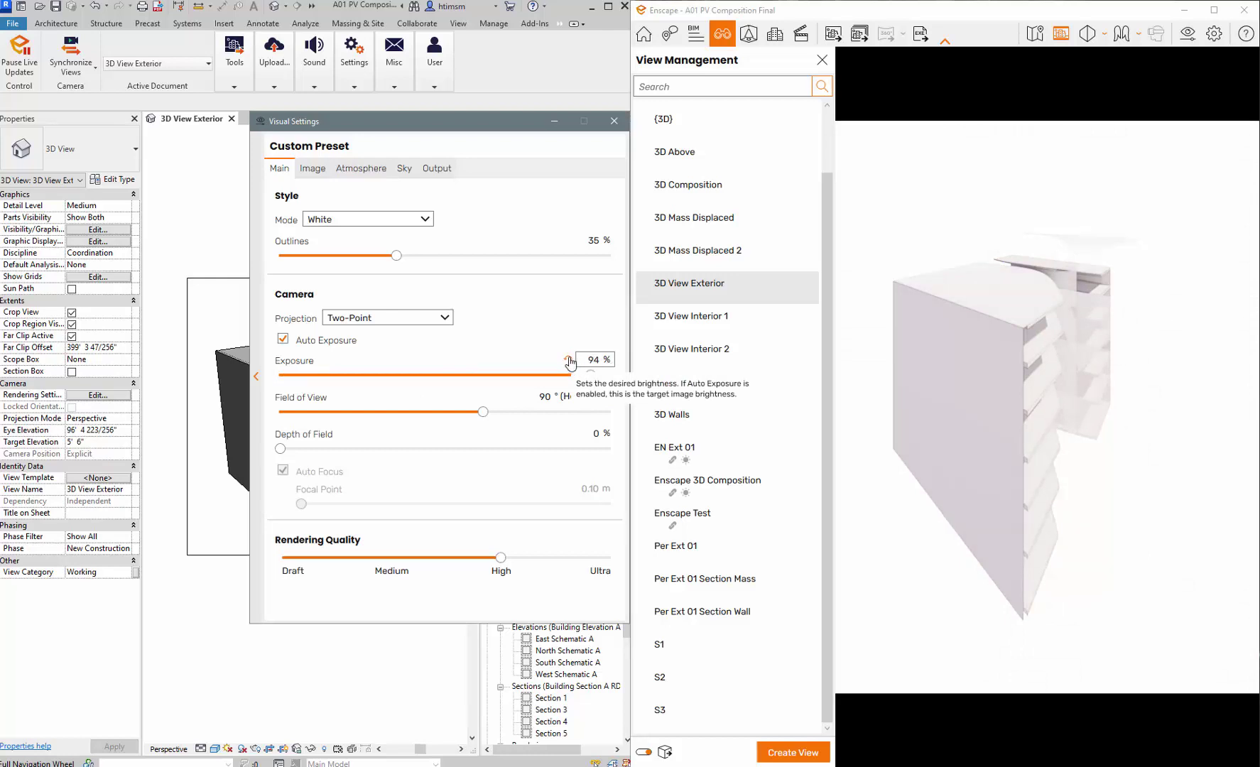
pyautogui.click(568, 360)
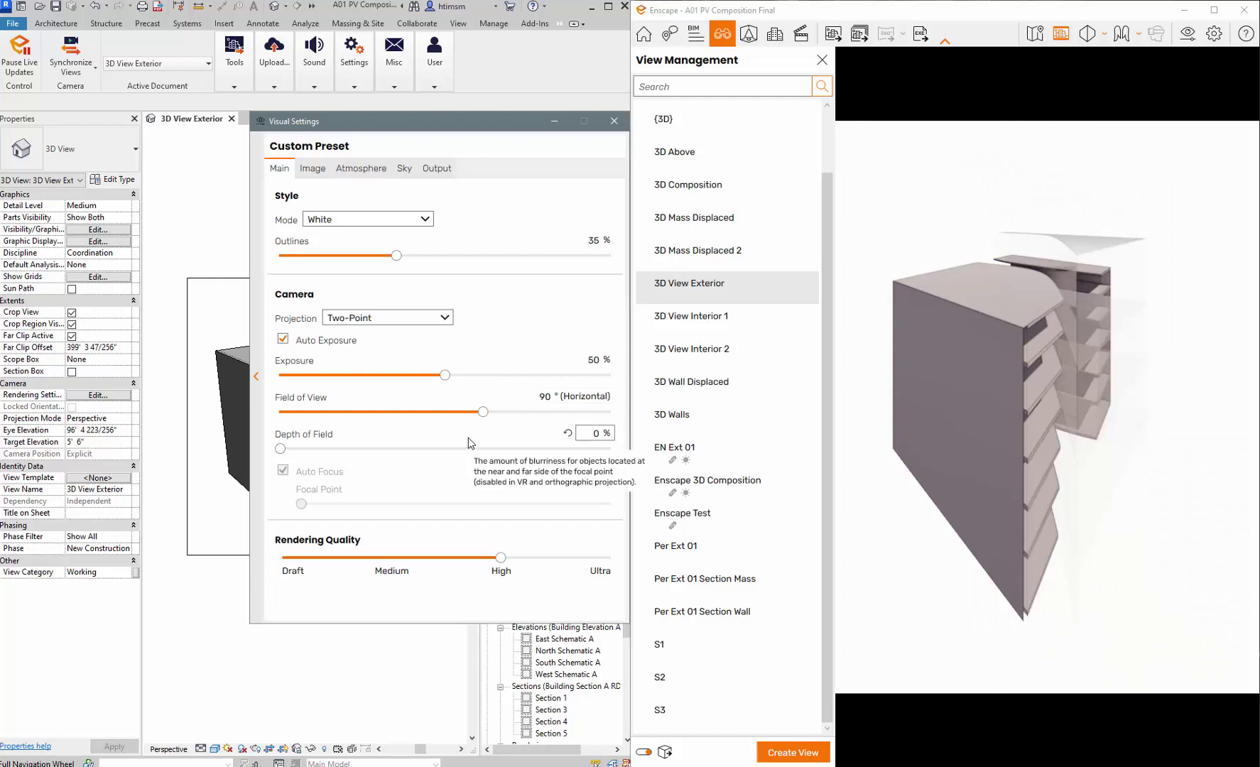
# - Set the image corrections to highlights 74%, shadows -100%, saturation 0% and color temperature 5,524 K
pyautogui.click(316, 169)
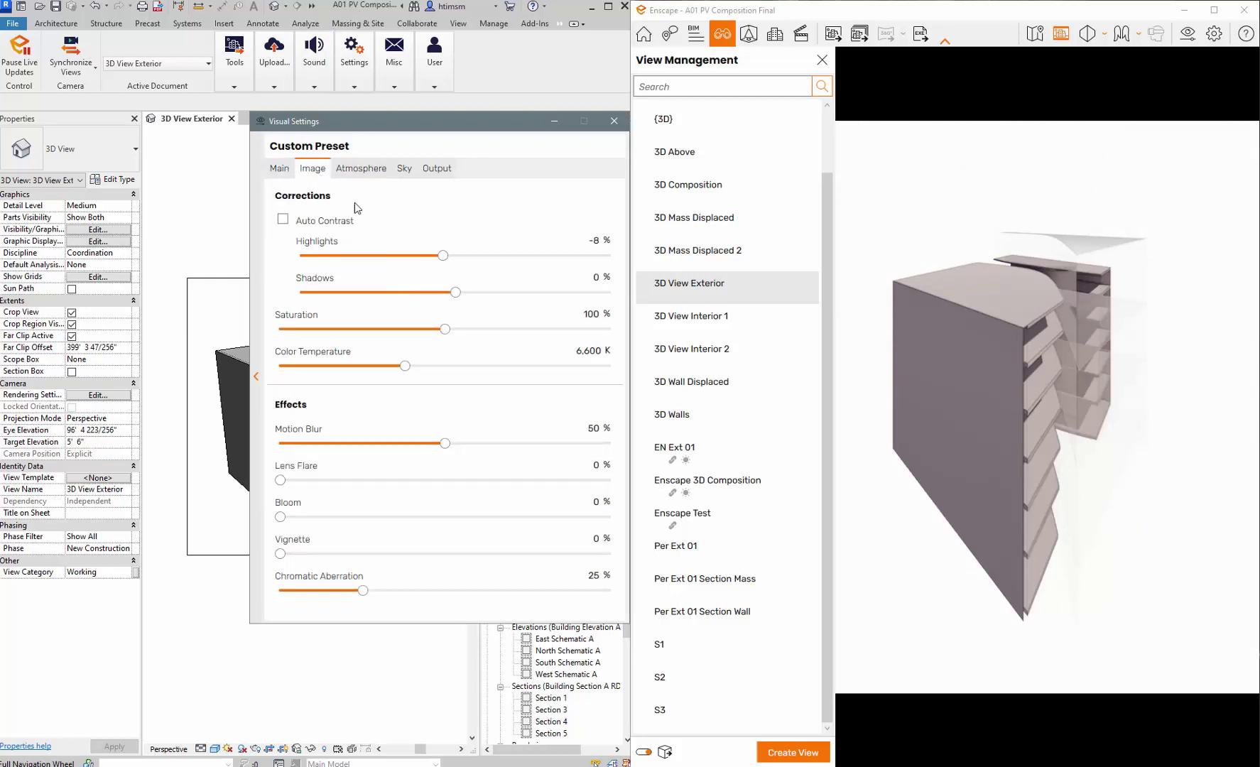
pyautogui.moveTo(442, 255); pyautogui.dragTo(569, 257)
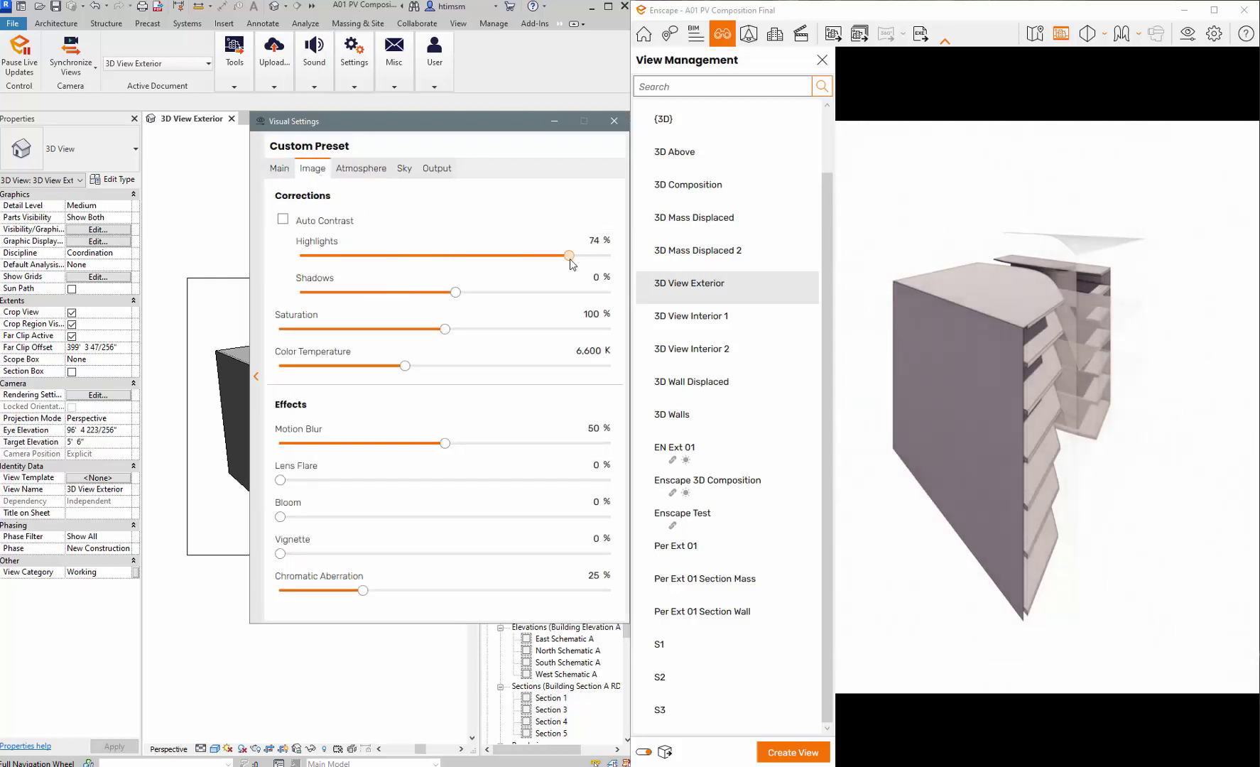
pyautogui.moveTo(456, 292); pyautogui.dragTo(300, 293)
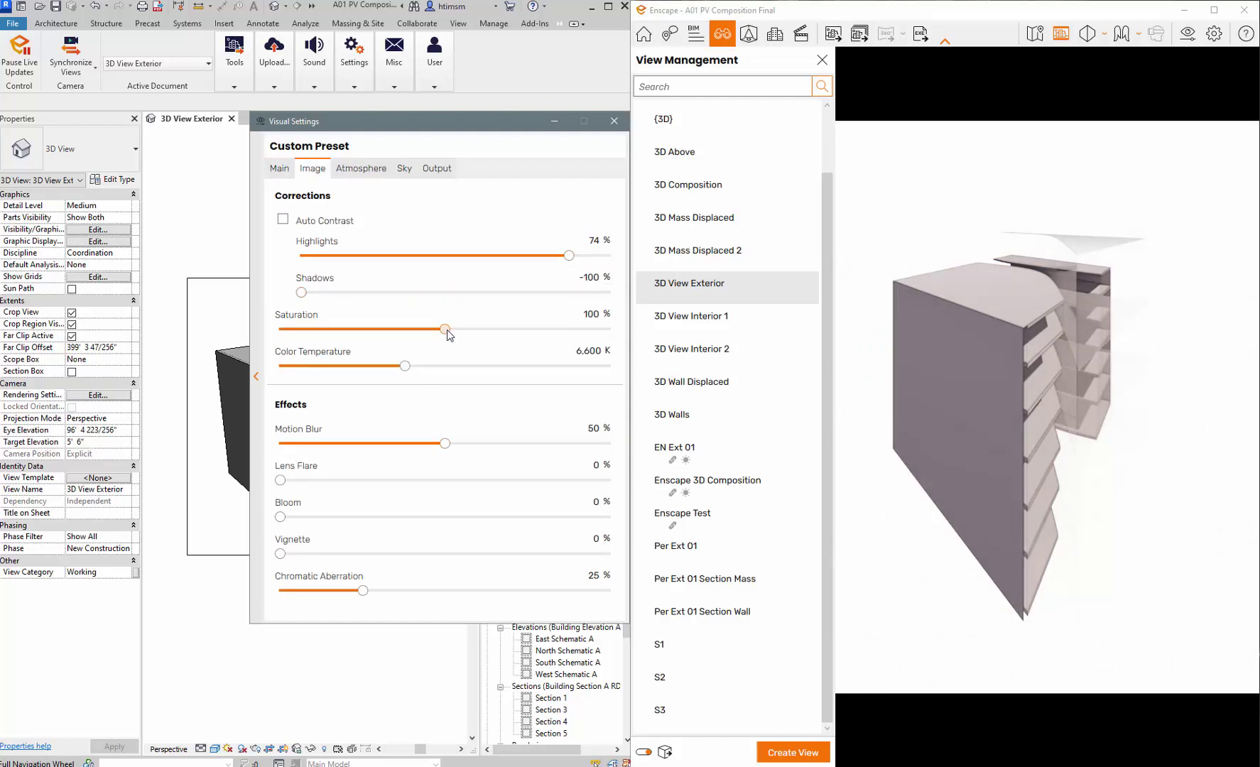
pyautogui.moveTo(445, 329); pyautogui.dragTo(254, 337)
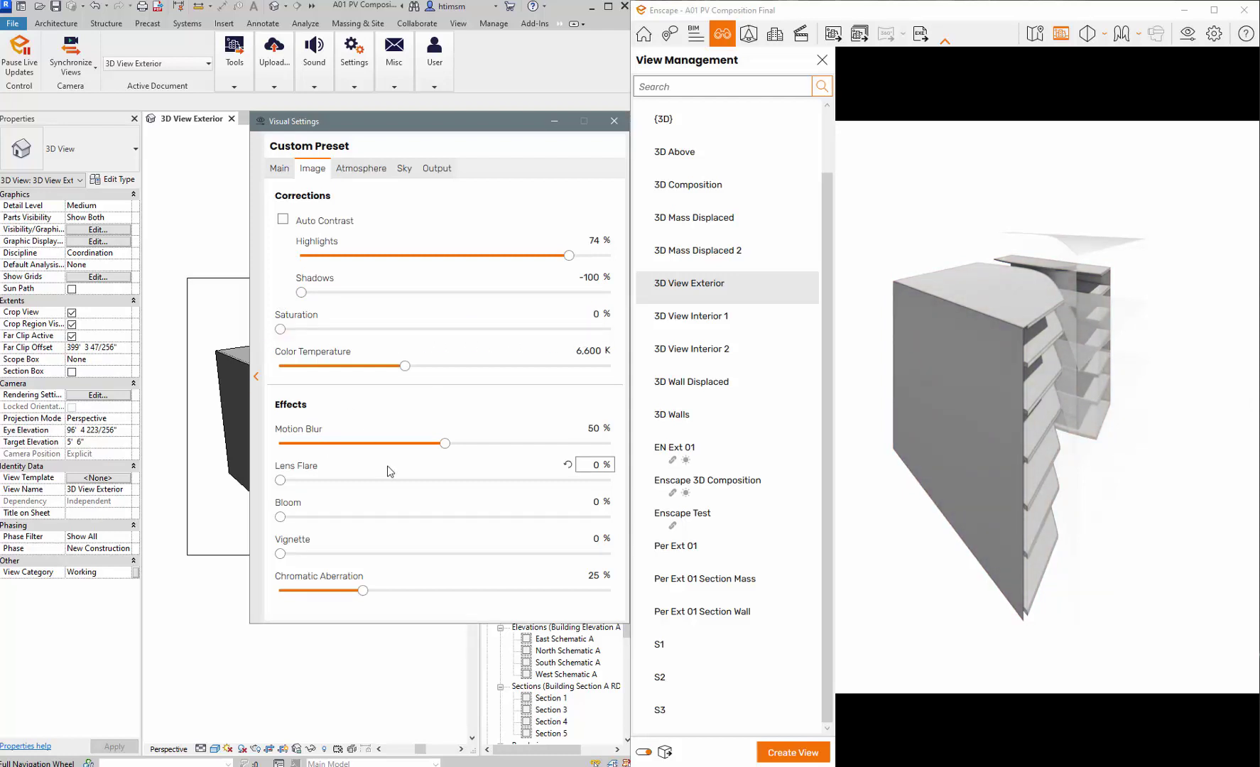
pyautogui.click(403, 366)
pyautogui.click(379, 368)
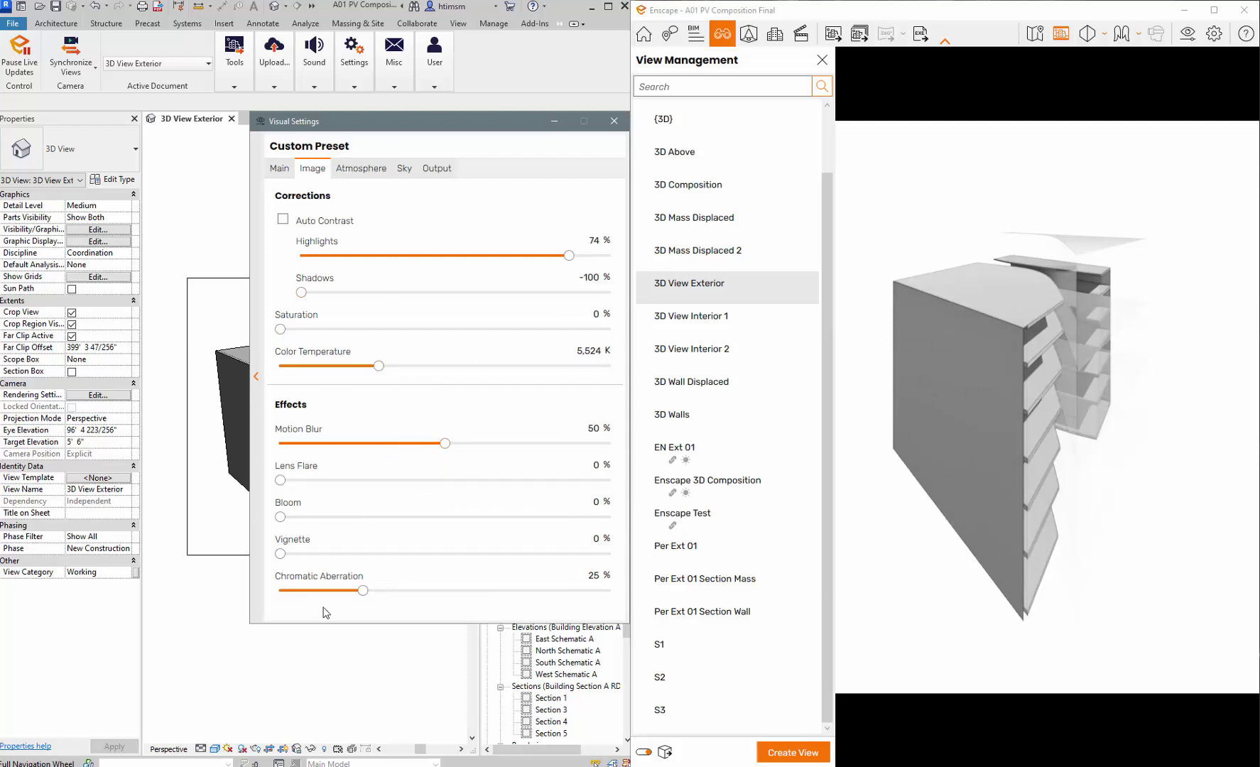
# - Review the preset's atmosphere, sky and output settings
pyautogui.click(364, 169)
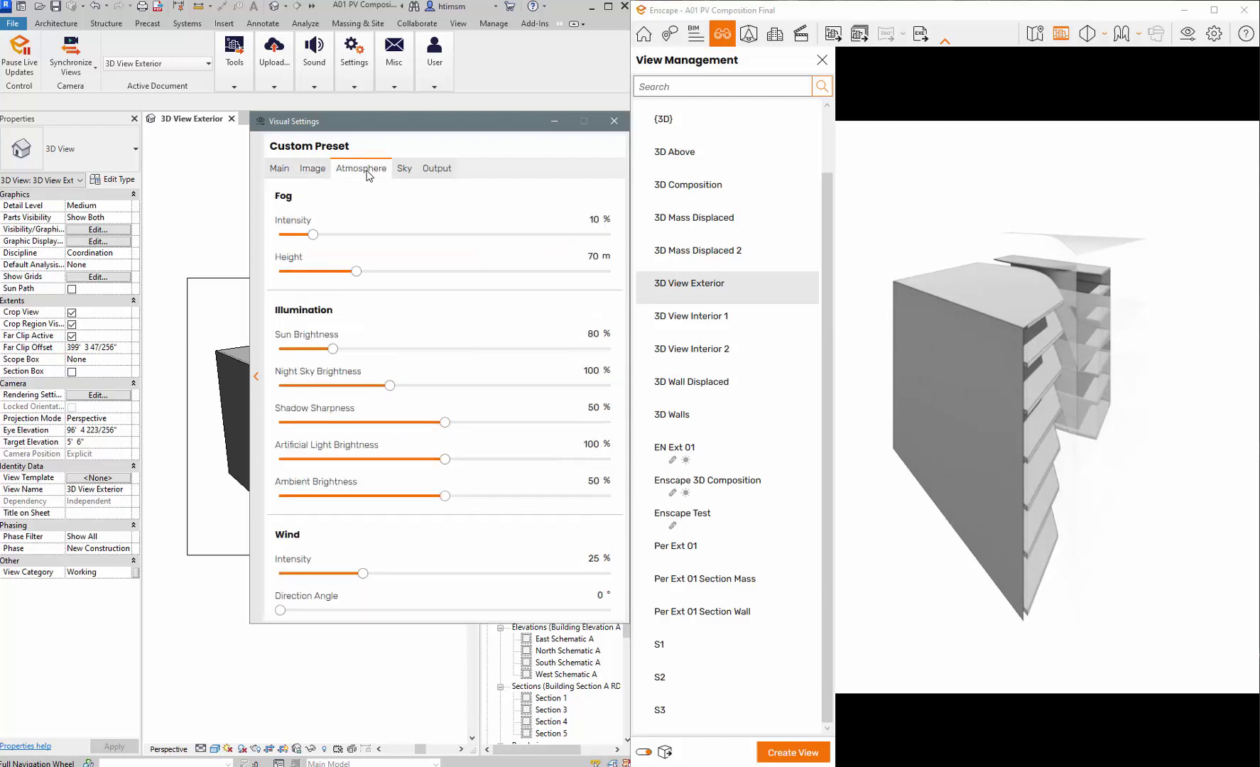
pyautogui.click(404, 169)
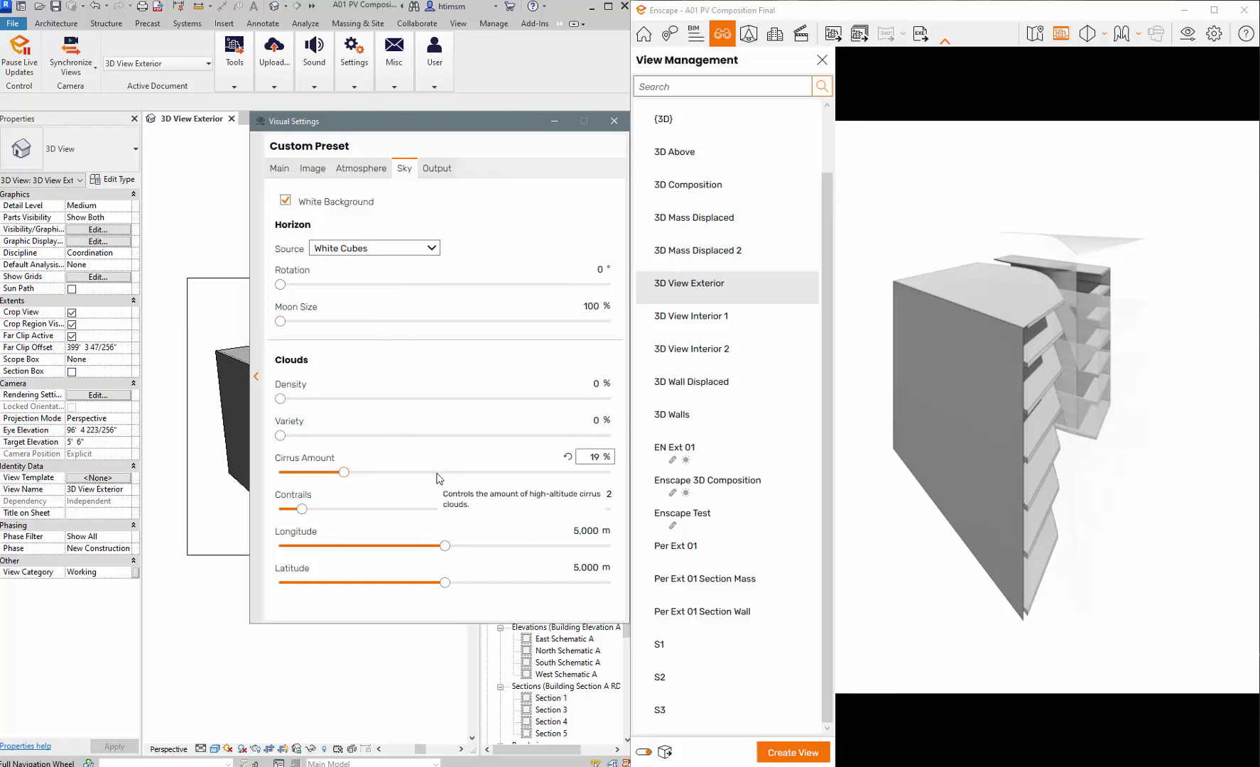
pyautogui.click(422, 66)
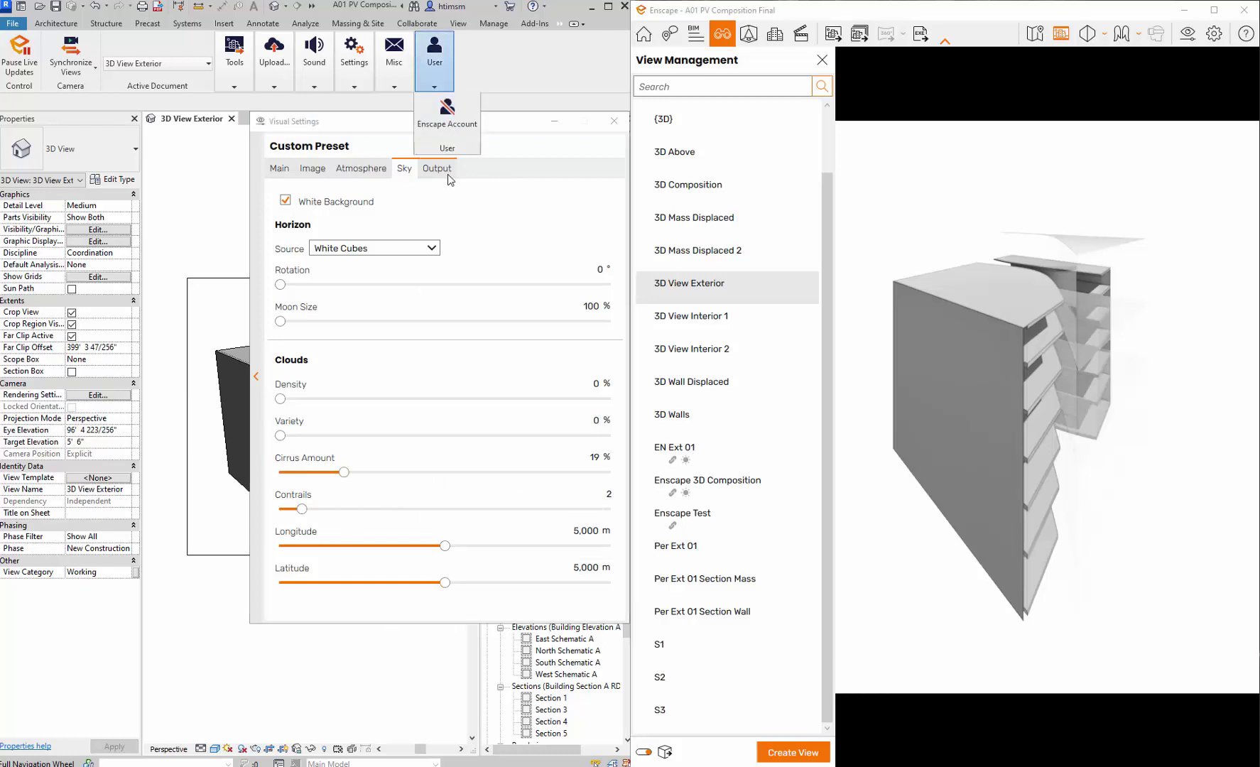
pyautogui.click(446, 174)
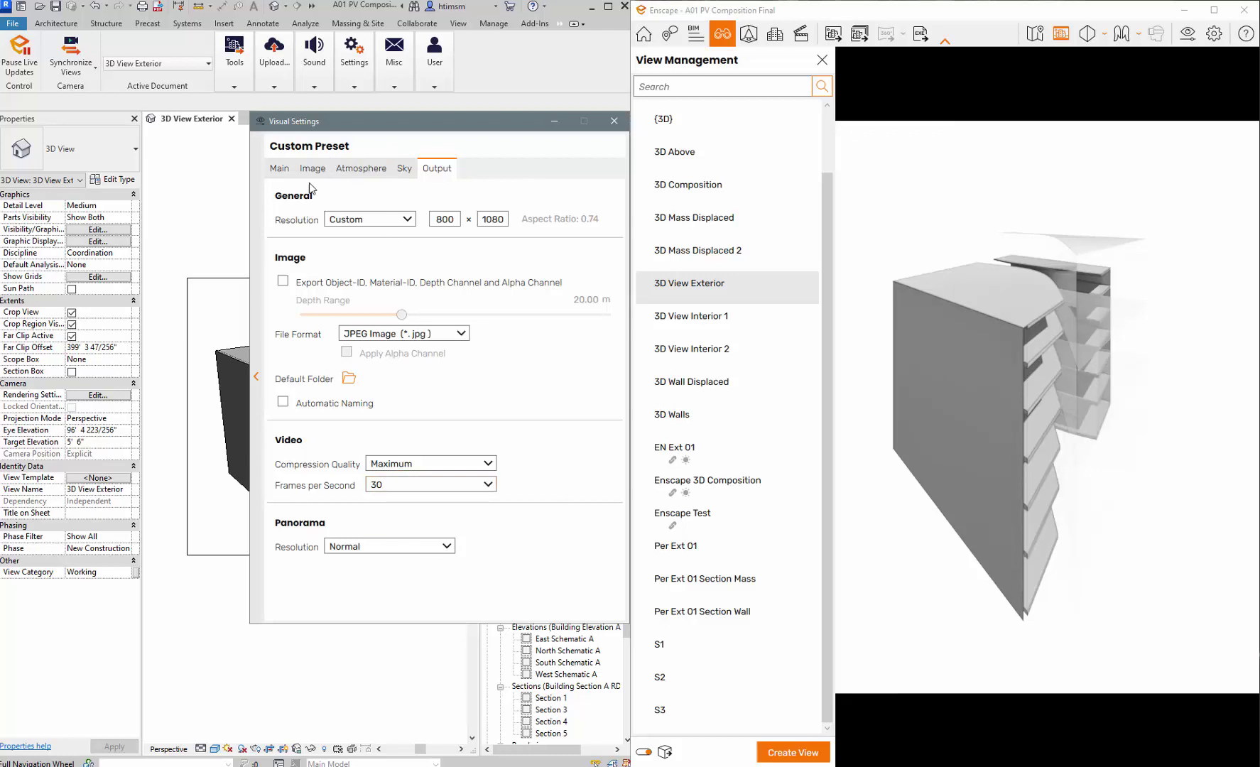
# - Compare the None and White style modes on the render, and set the style mode to Polystyrol
pyautogui.click(280, 169)
pyautogui.click(422, 220)
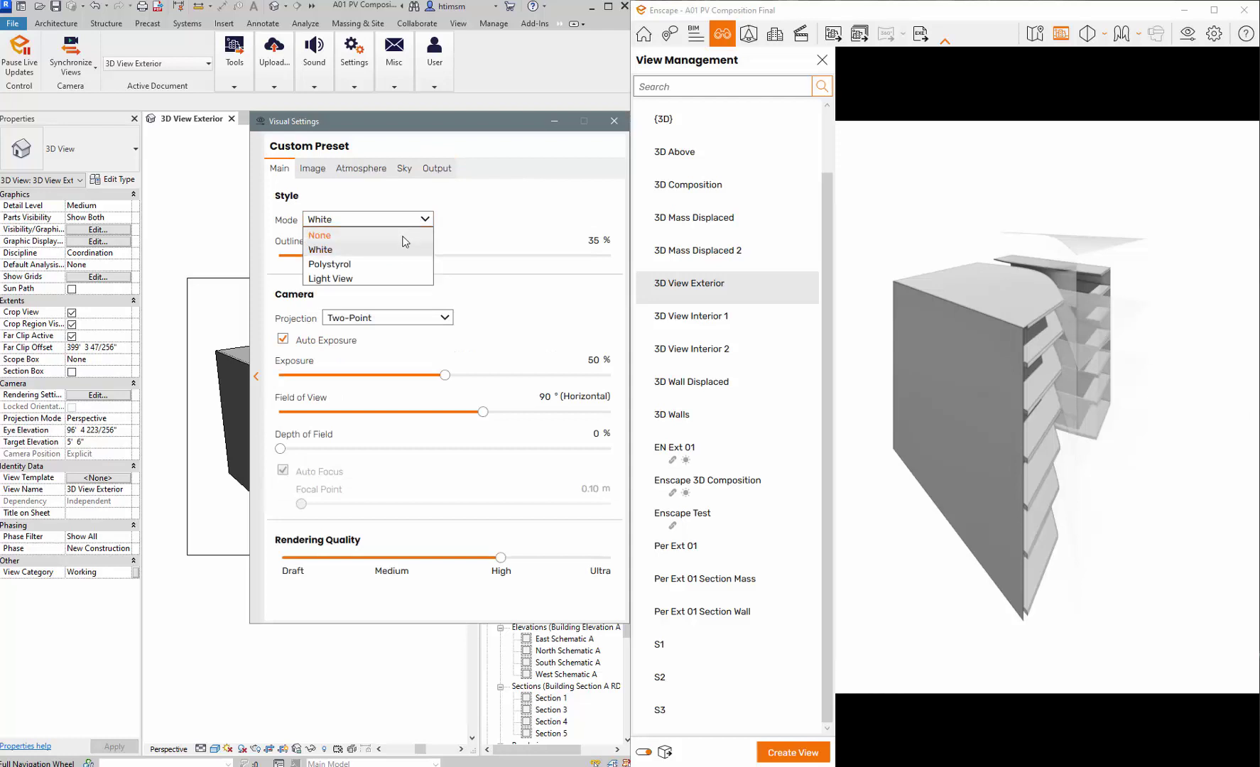
pyautogui.click(408, 232)
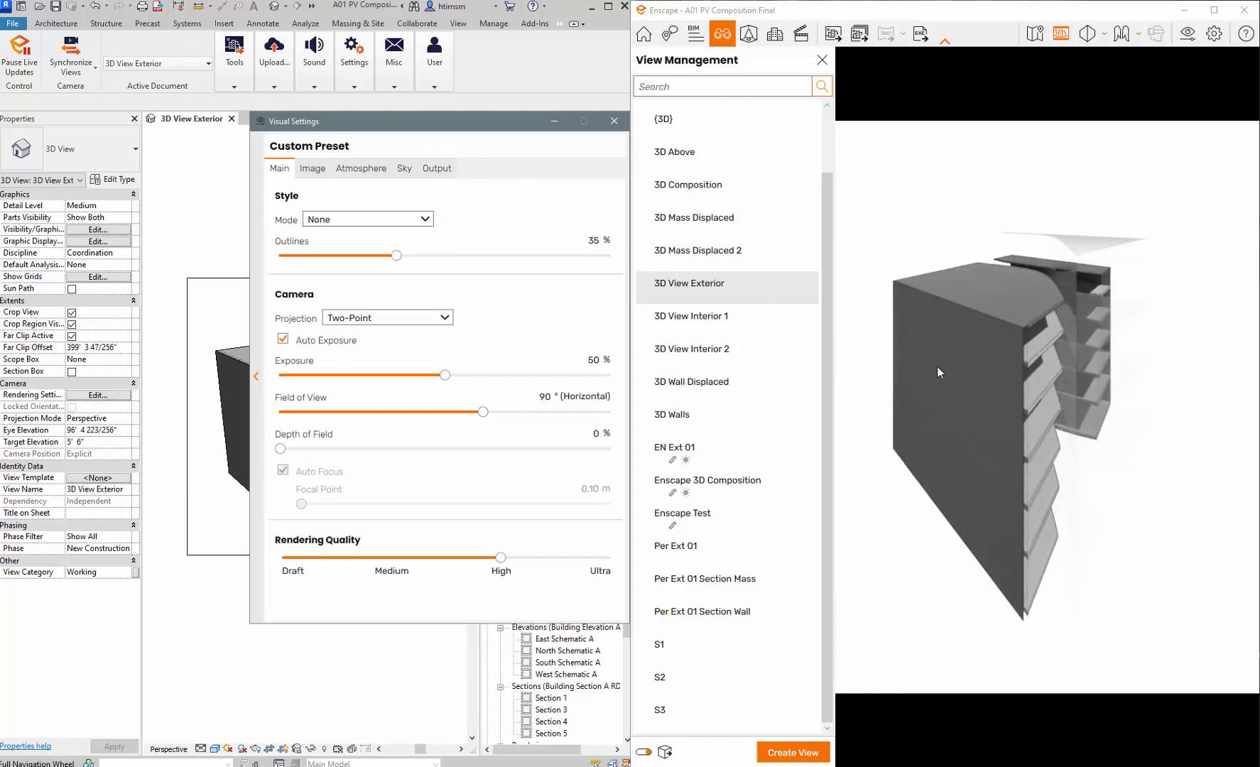
pyautogui.click(406, 221)
pyautogui.click(400, 249)
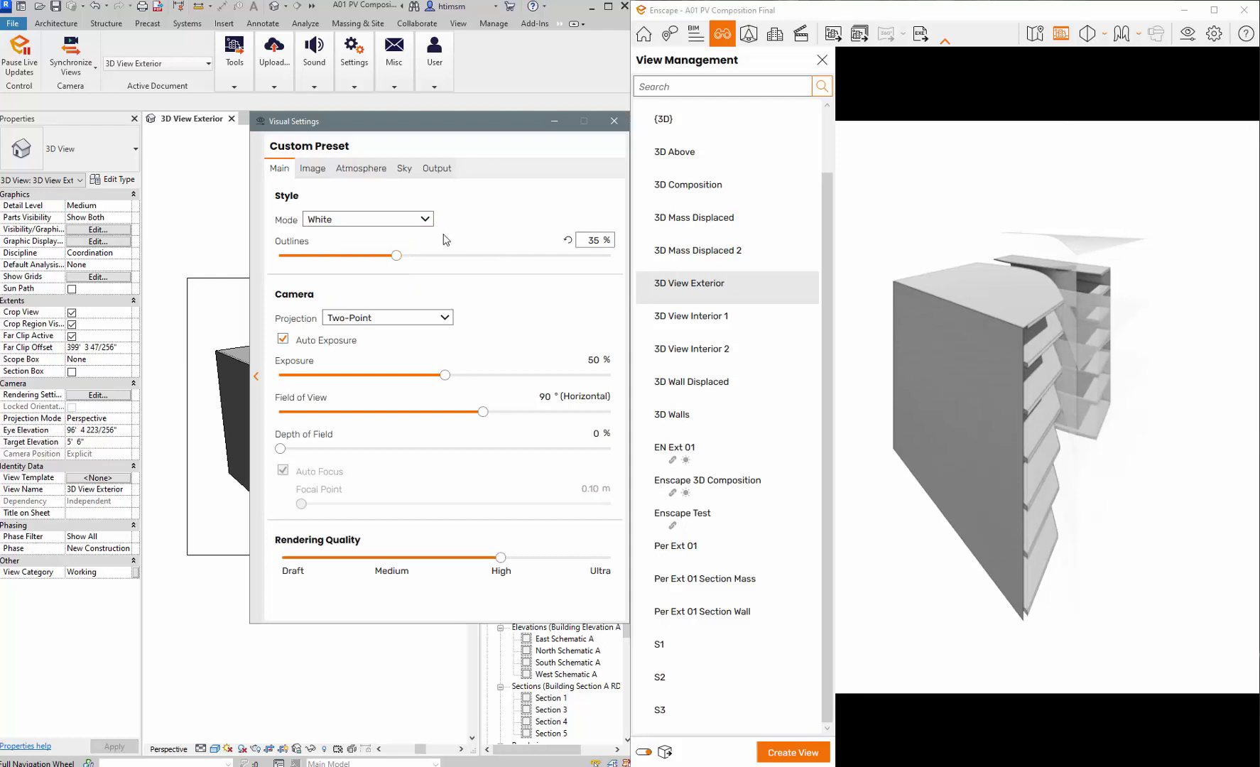
pyautogui.click(391, 221)
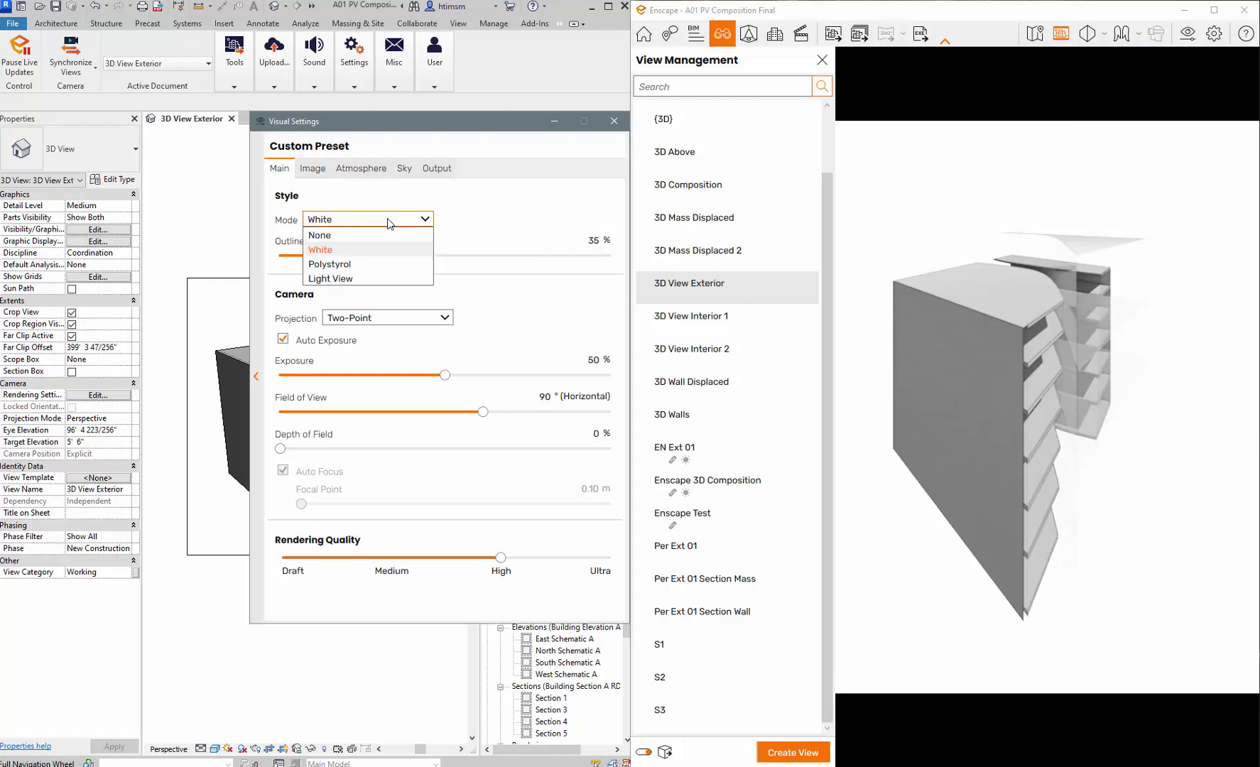
pyautogui.click(386, 266)
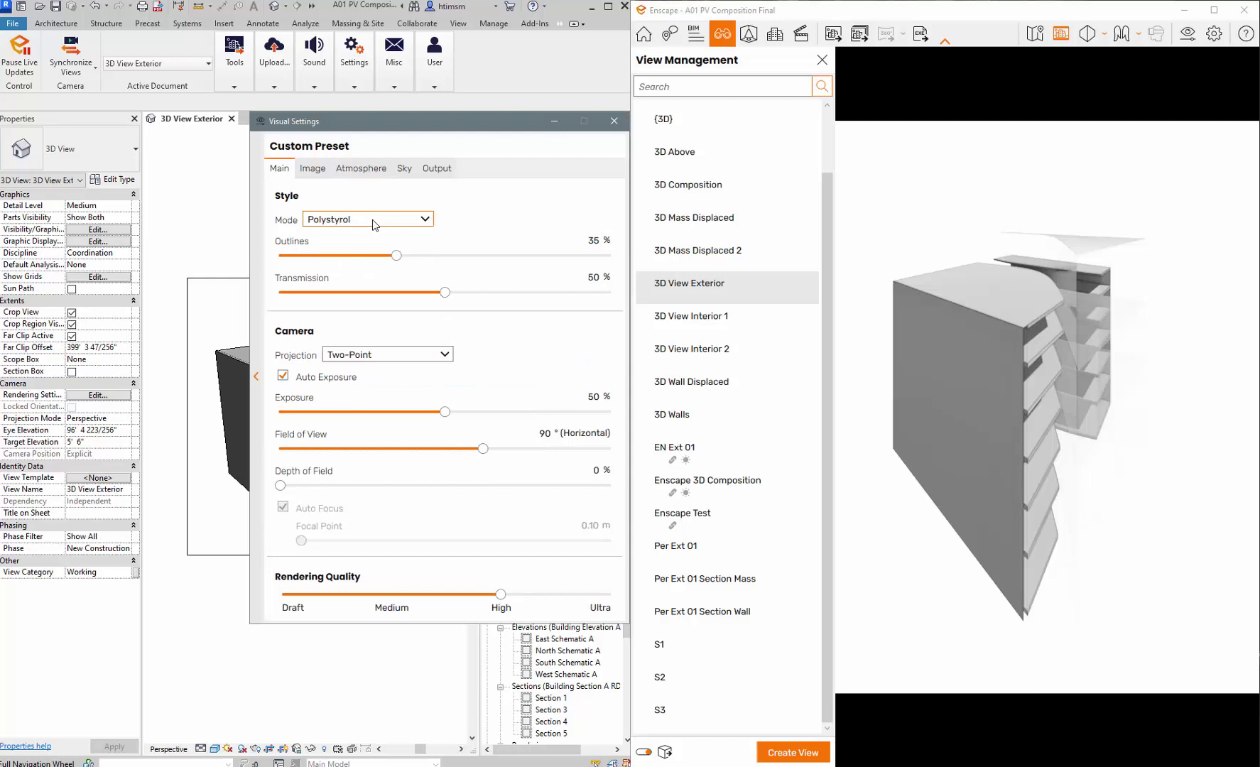
# - Try the Light View style mode on the render, and set the style mode to None
pyautogui.click(373, 222)
pyautogui.click(363, 278)
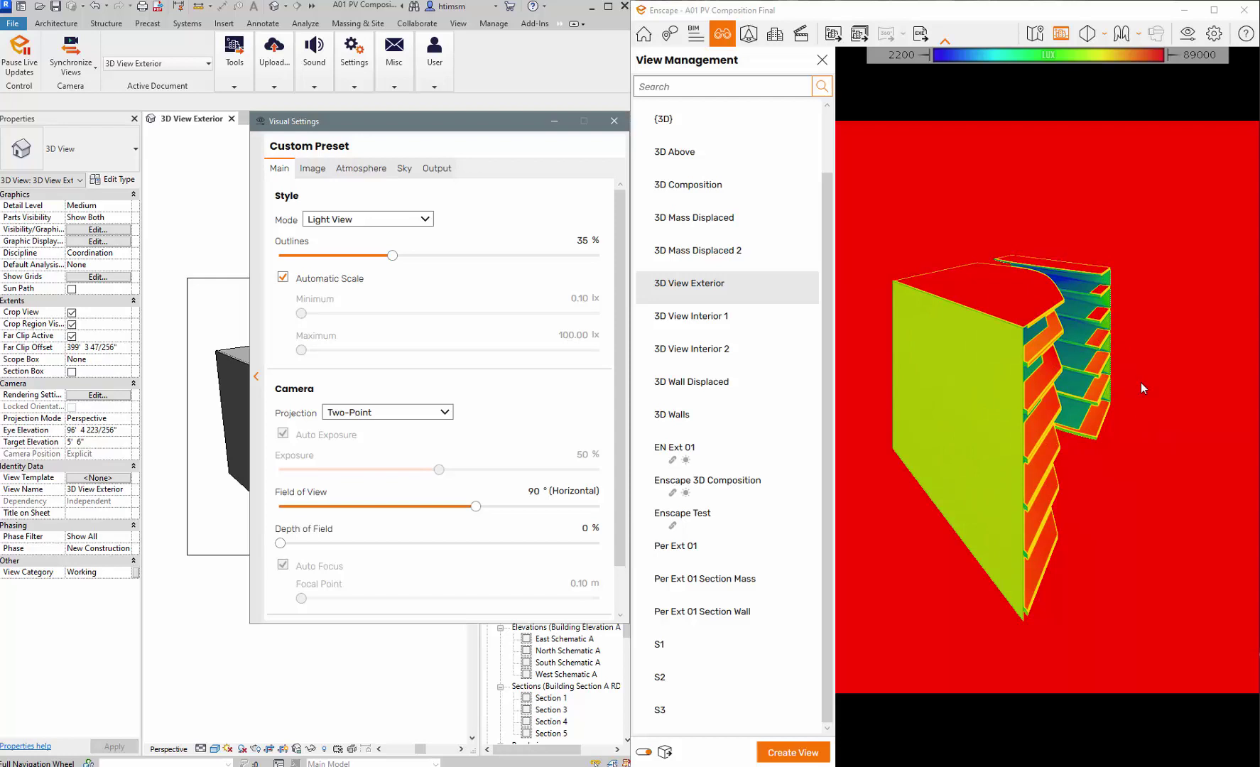
pyautogui.moveTo(424, 228)
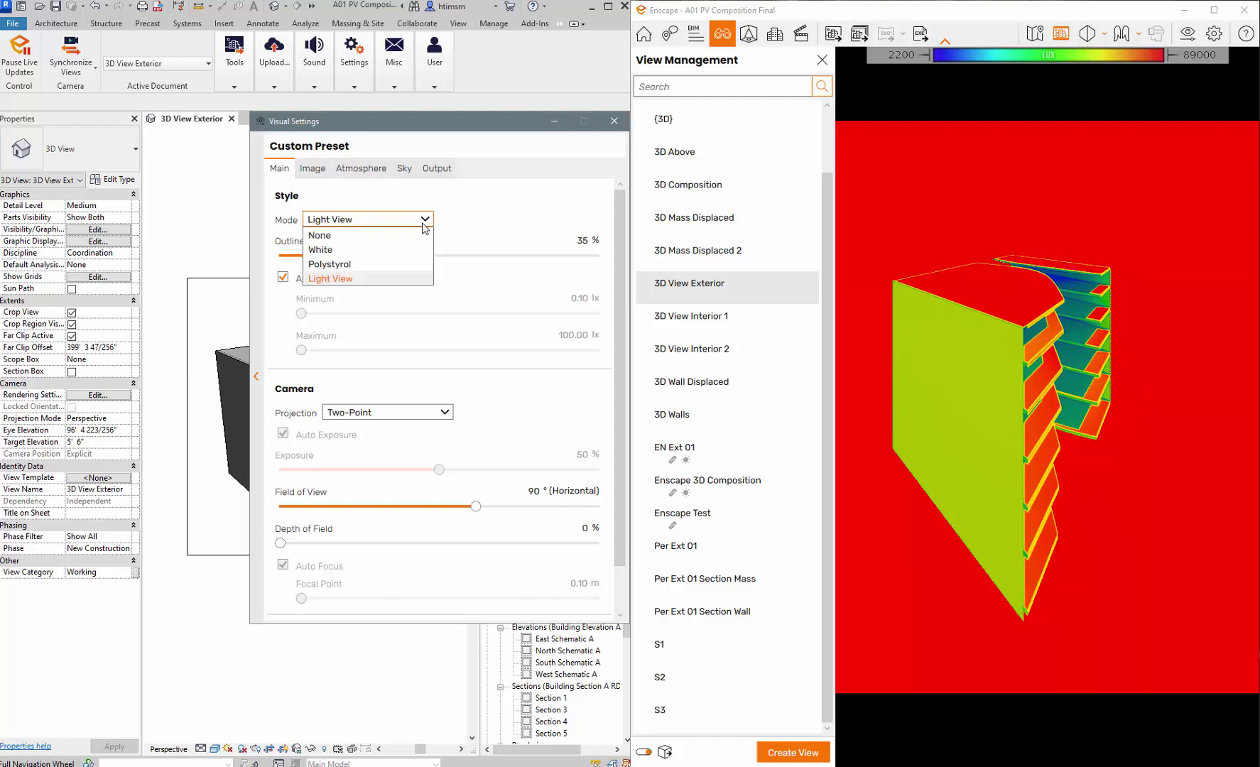
pyautogui.click(399, 236)
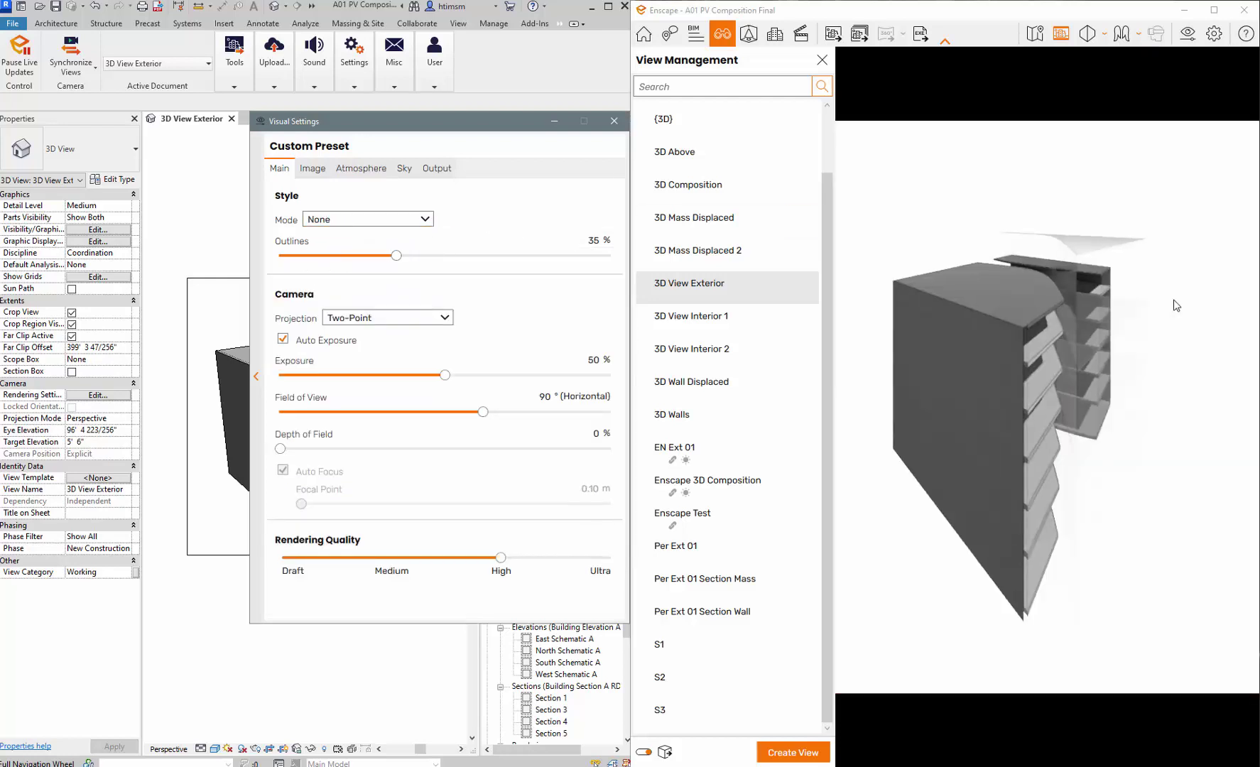
# - Export a screenshot of the render as a JPEG image into the render test folder on the Desktop
pyautogui.click(829, 36)
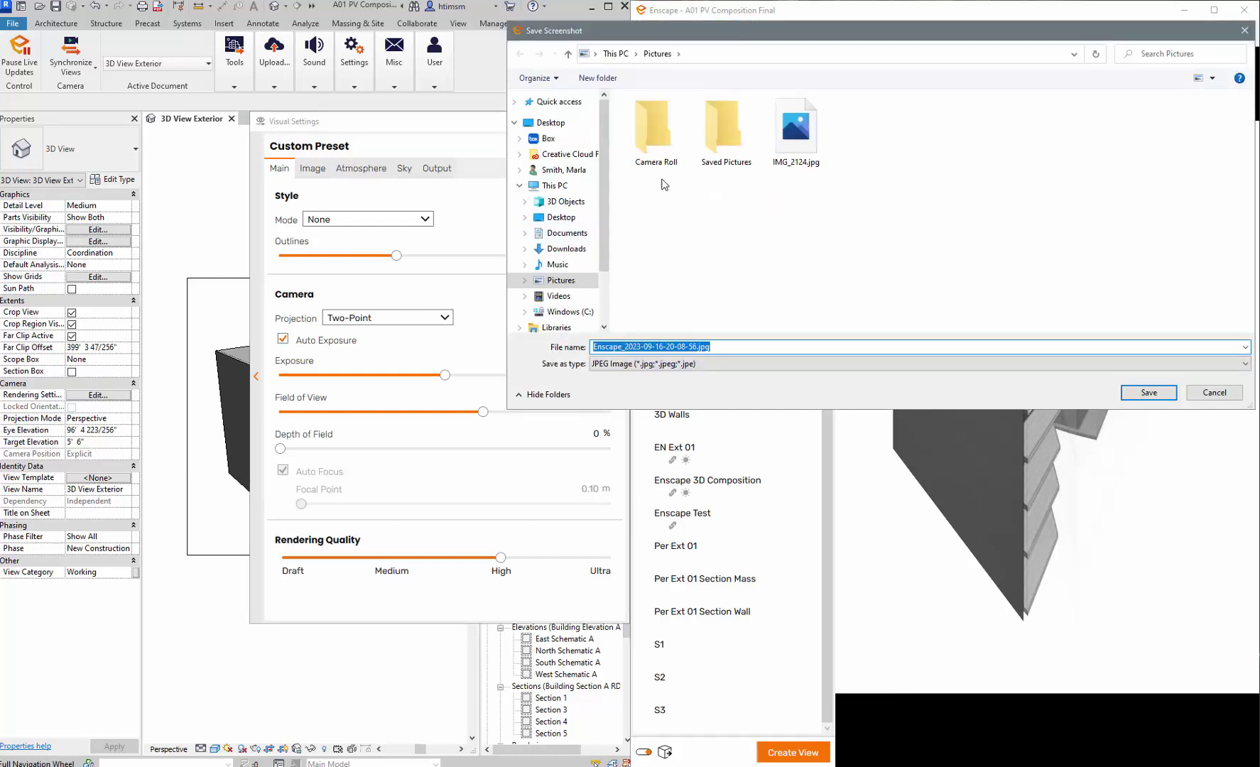
pyautogui.click(552, 123)
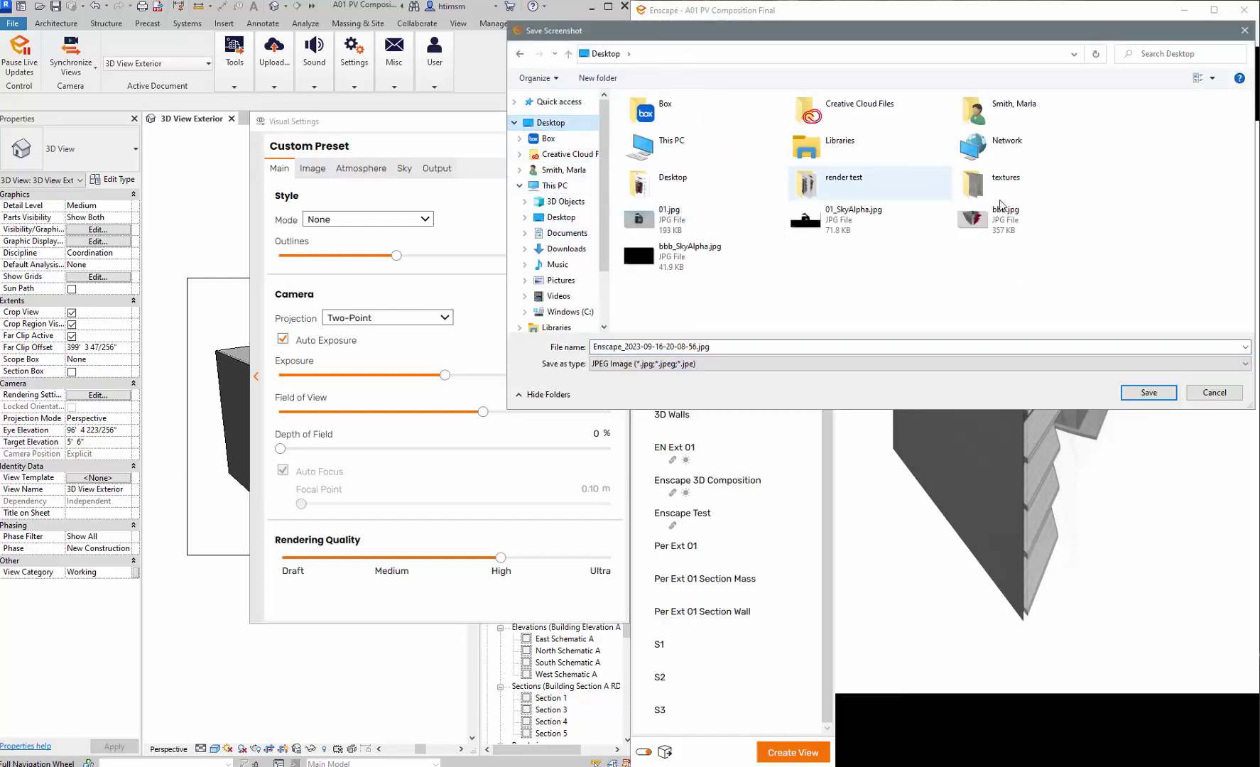
pyautogui.doubleClick(842, 186)
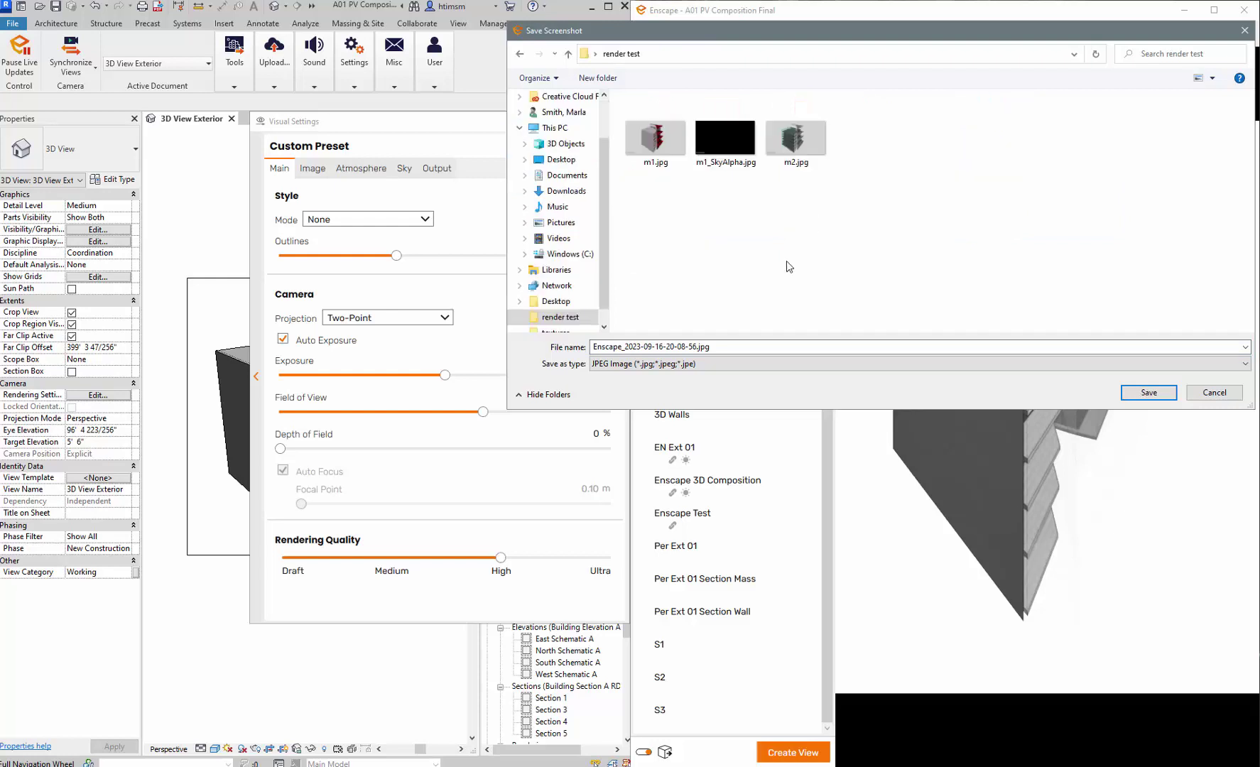
pyautogui.click(1152, 395)
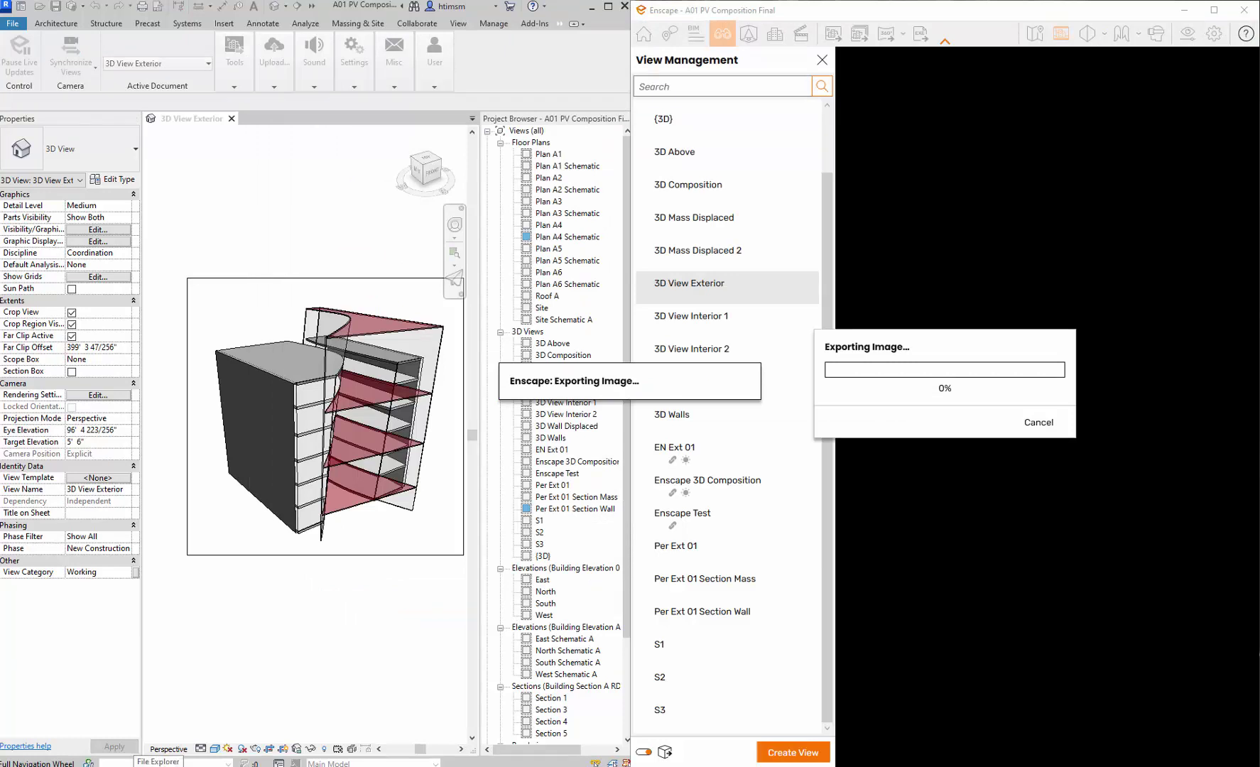
# - Preview the exported Enscape screenshot from the render test folder in File Explorer, and close the folder window
pyautogui.rightClick(158, 765)
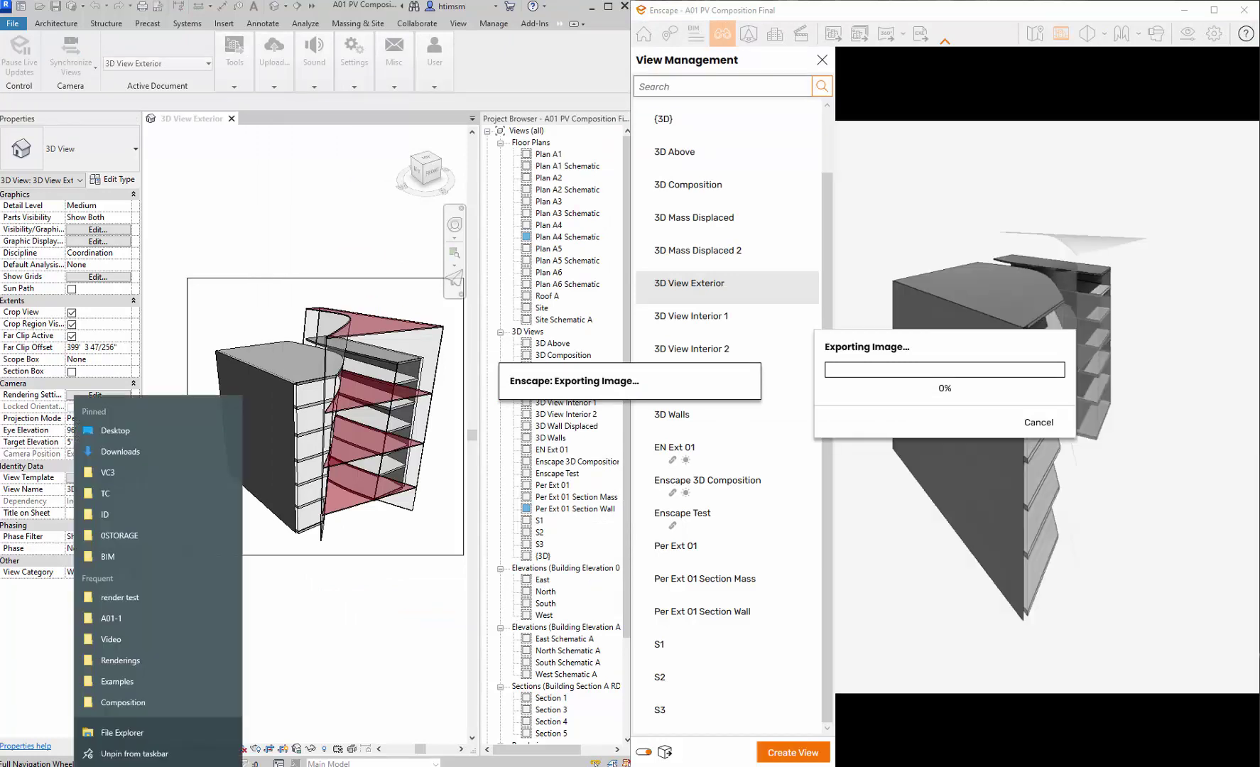
pyautogui.click(112, 498)
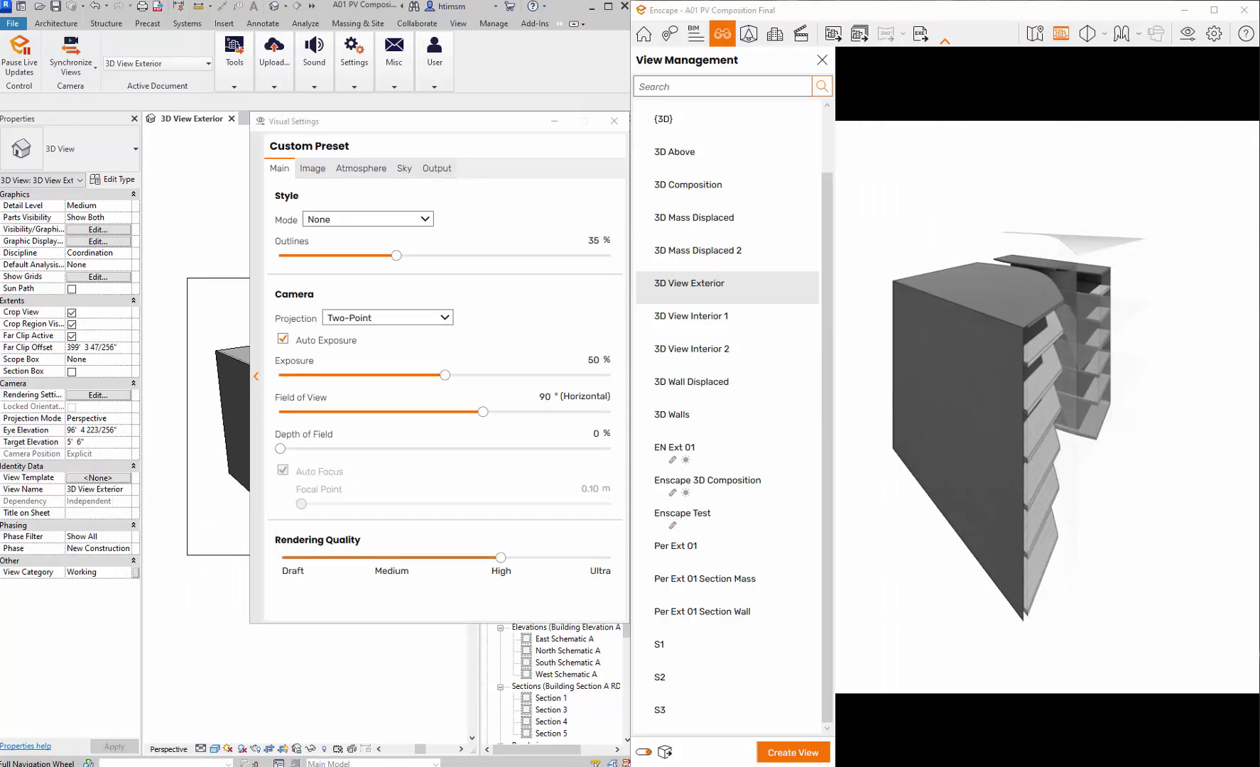
pyautogui.moveTo(398, 142); pyautogui.dragTo(586, 73)
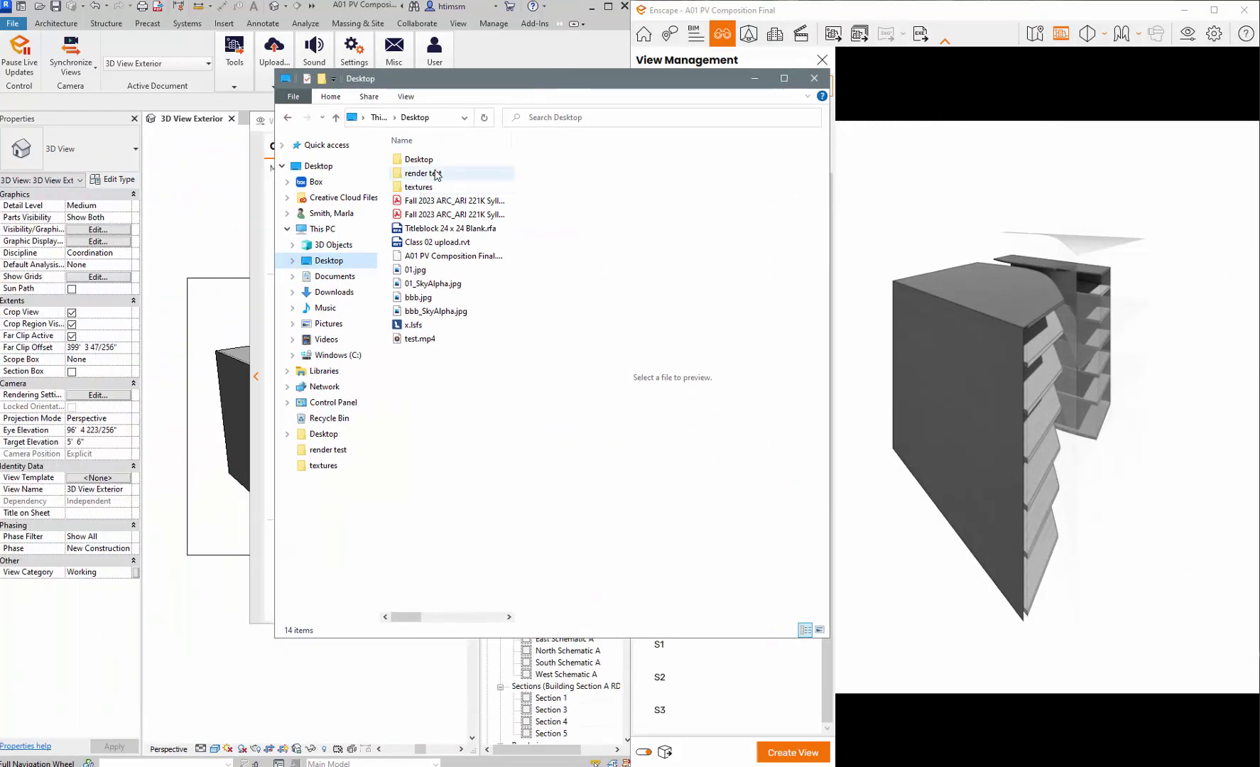
pyautogui.doubleClick(431, 176)
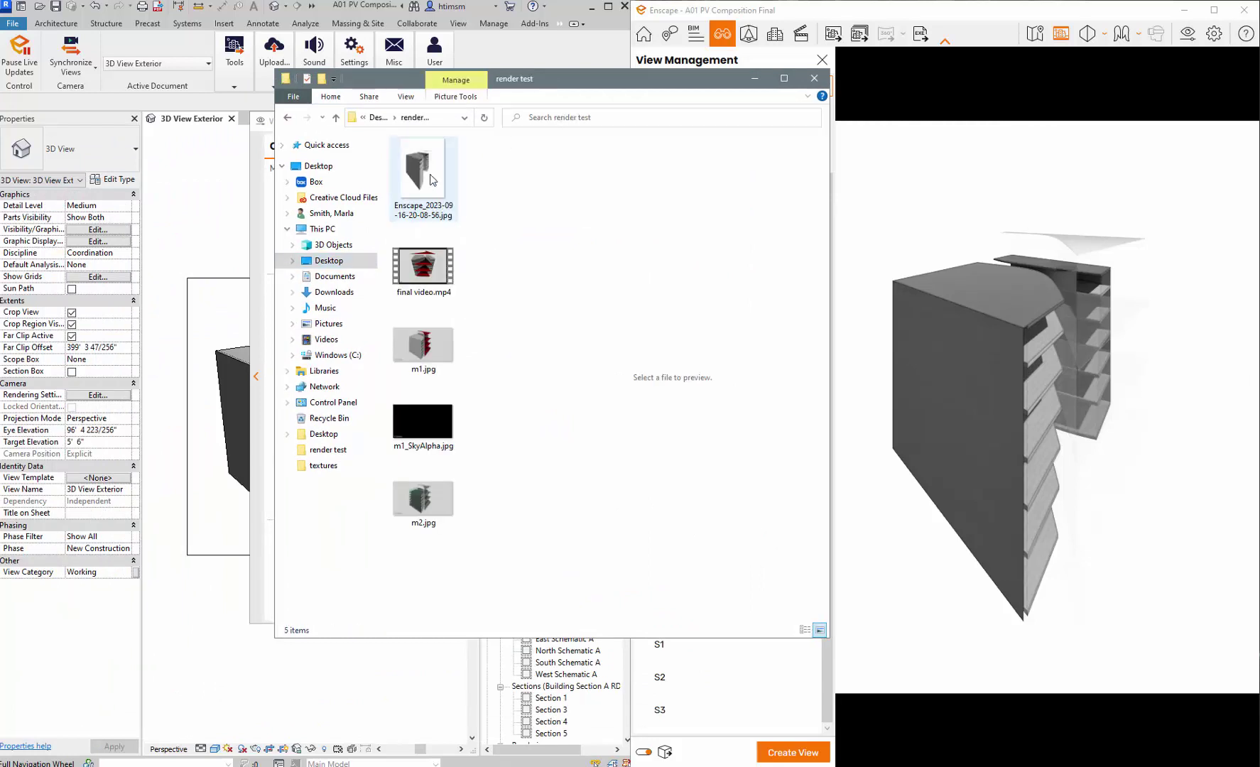
pyautogui.click(424, 191)
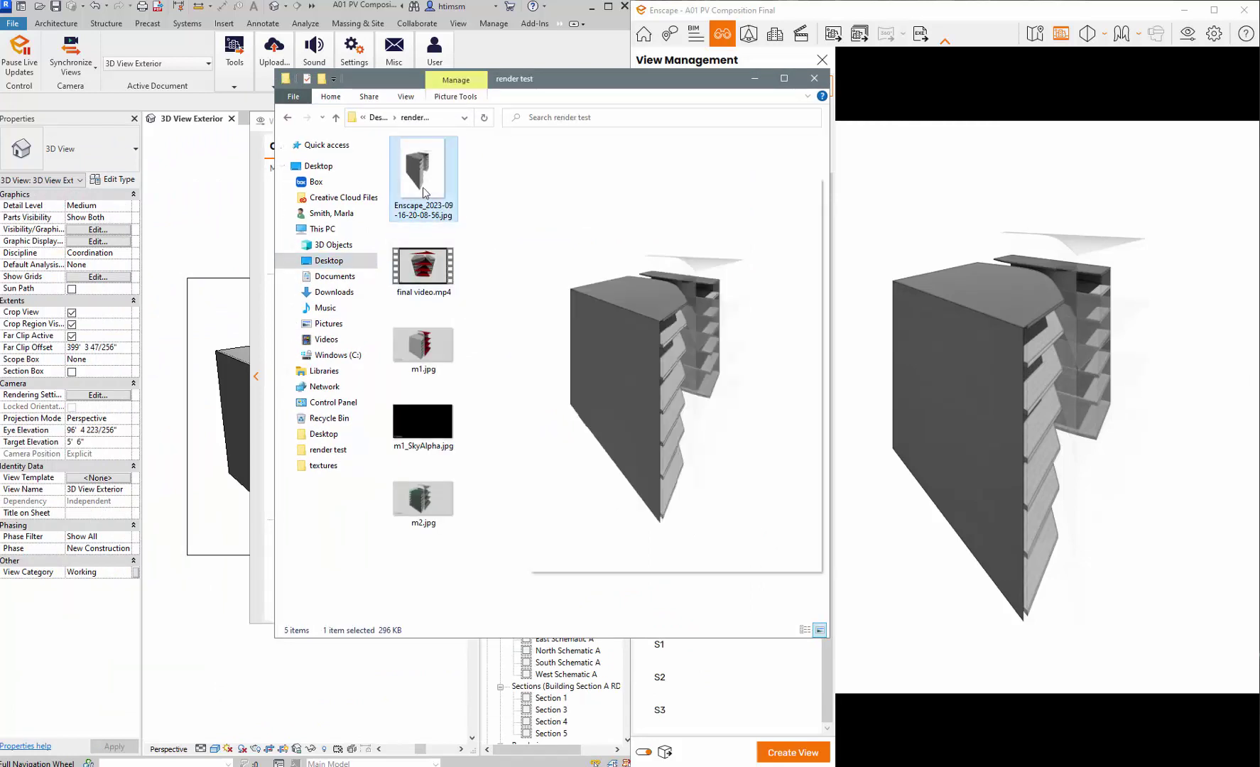
pyautogui.click(814, 78)
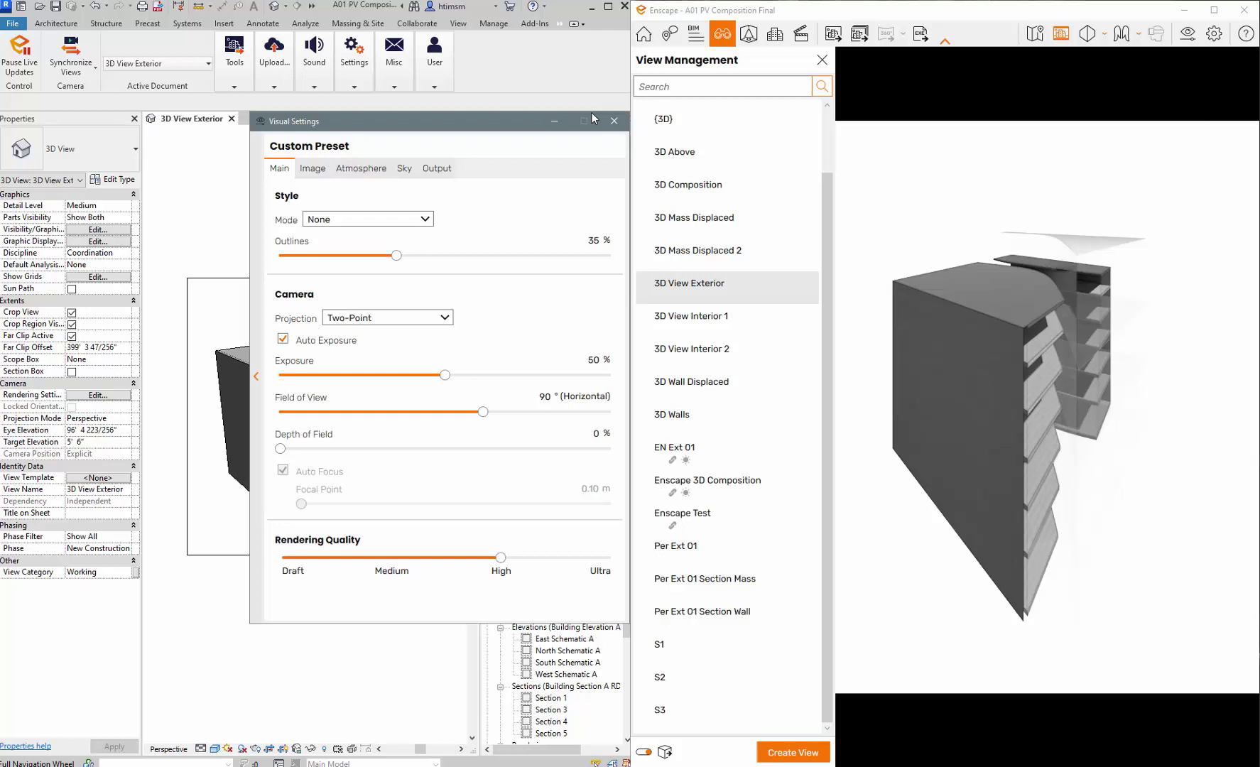
# - Close the Enscape visual settings and open the Plan A1 floor plan in Revit
pyautogui.click(615, 123)
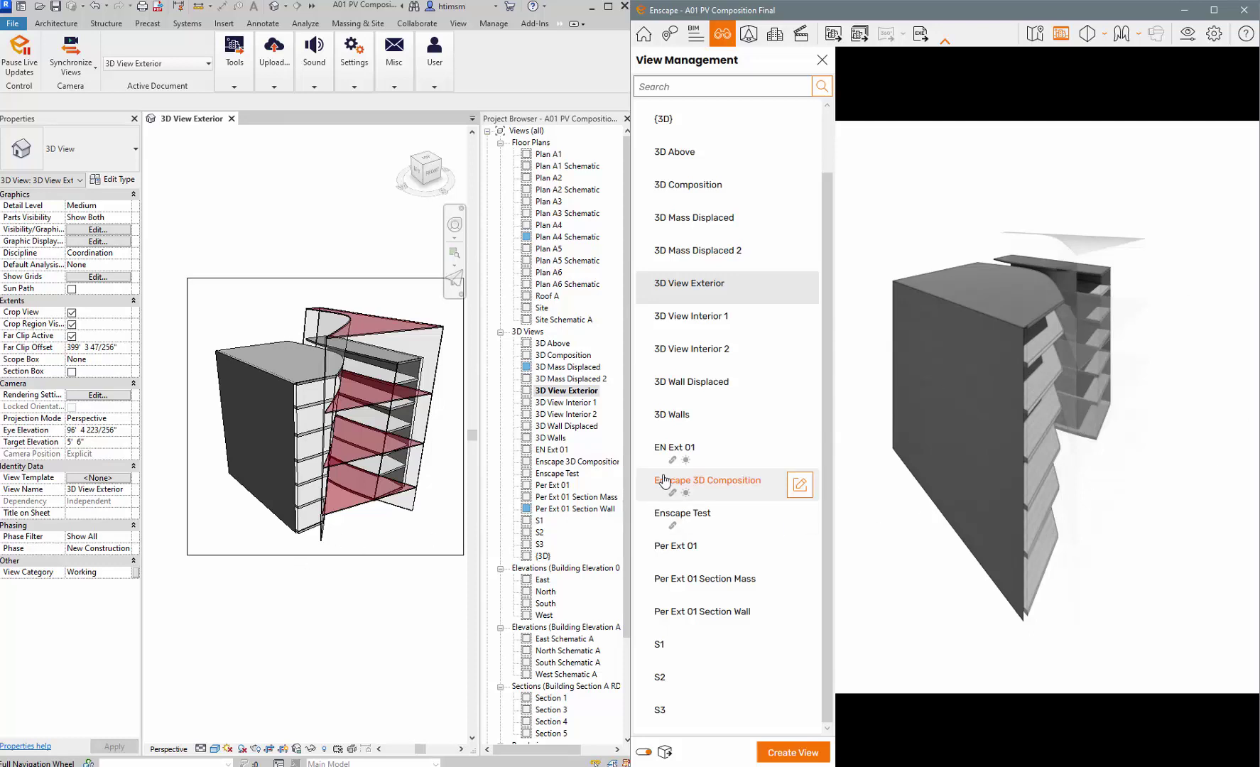
pyautogui.click(316, 194)
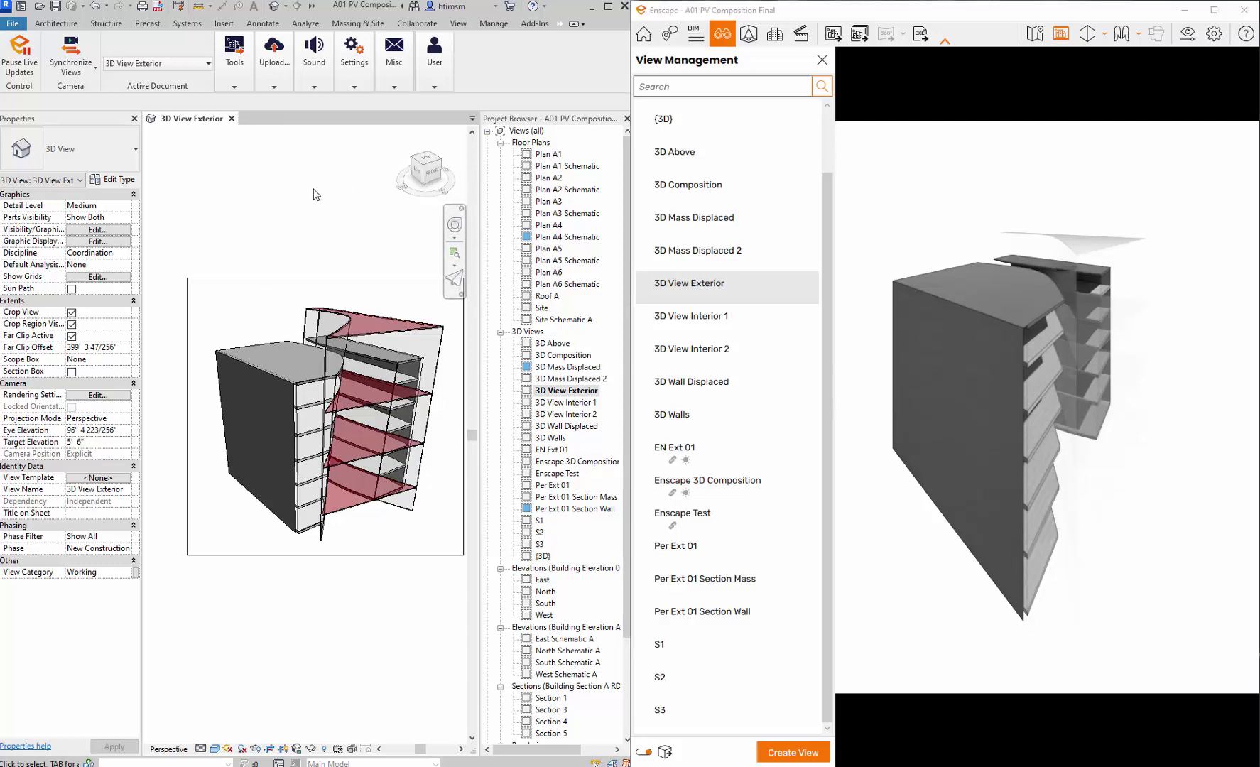
pyautogui.doubleClick(550, 155)
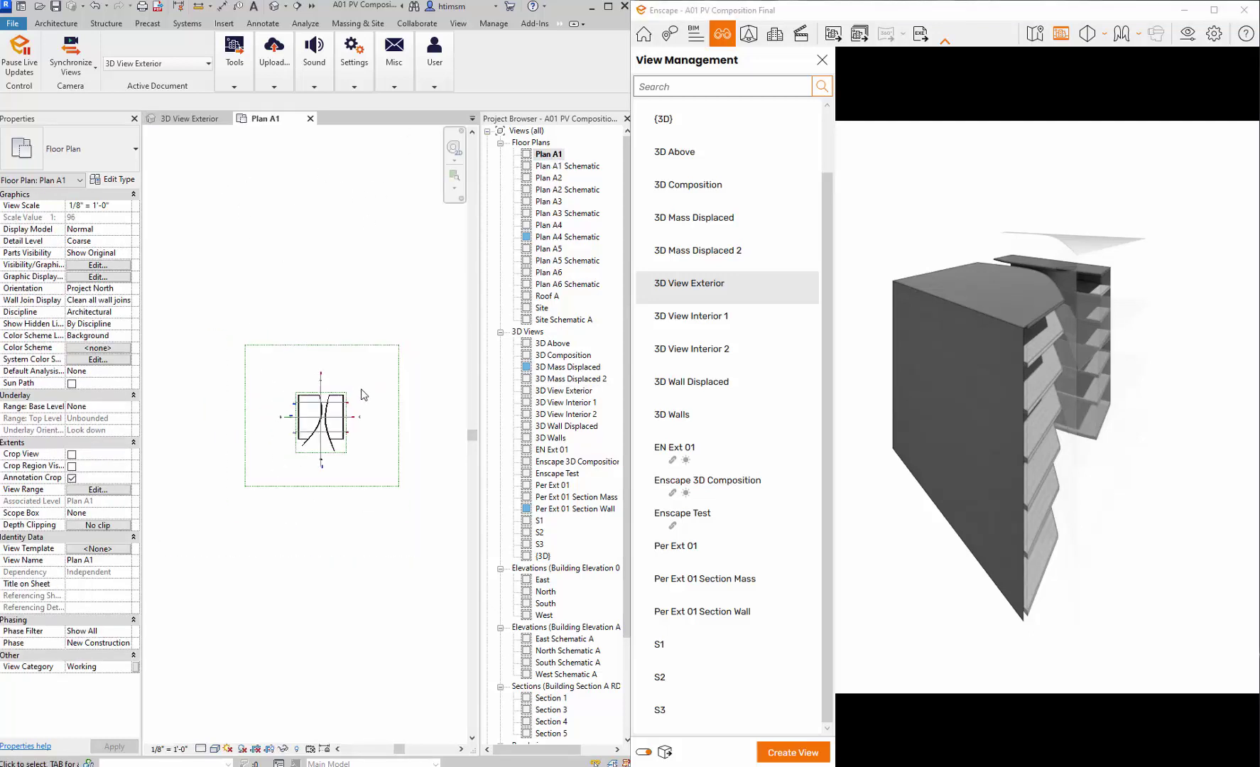
pyautogui.scroll(-5, 362, 394)
# - Create a Generic 12" Filled White floor on Plan A1 with a circular boundary of 3000' radius centred on the building
pyautogui.click(62, 25)
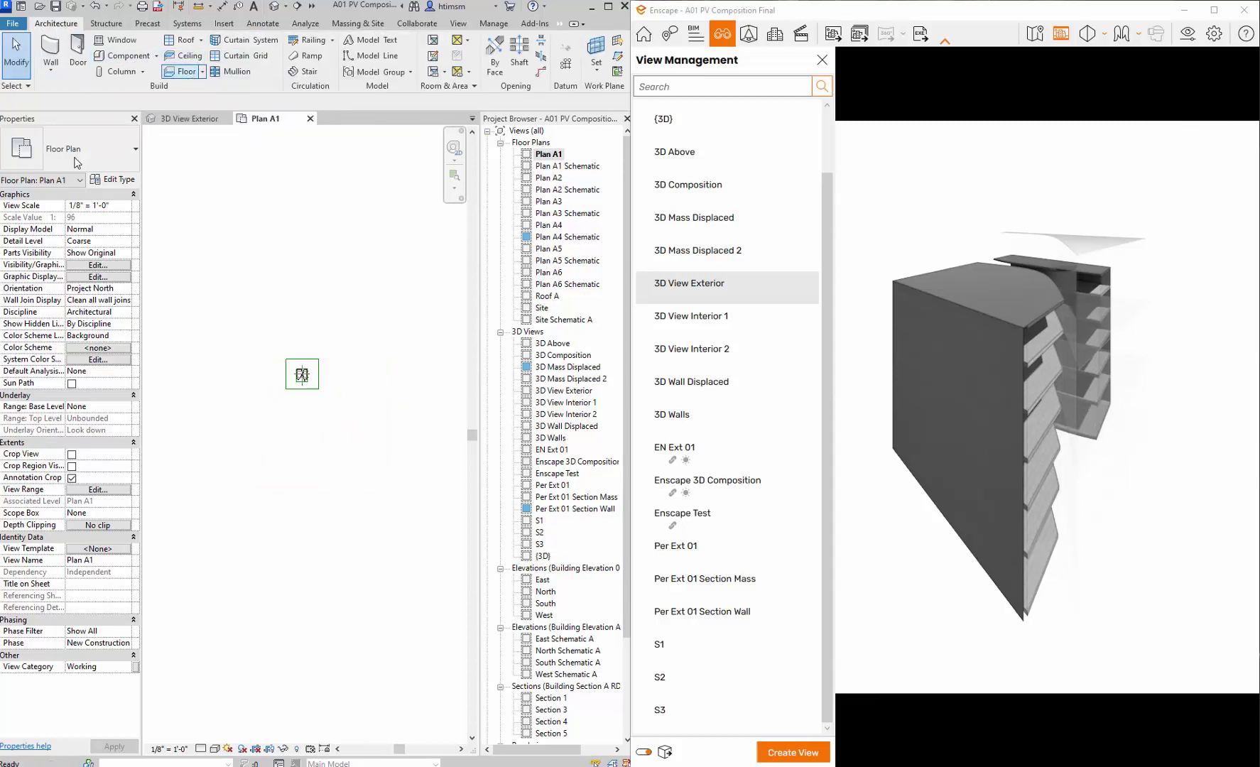
pyautogui.click(546, 71)
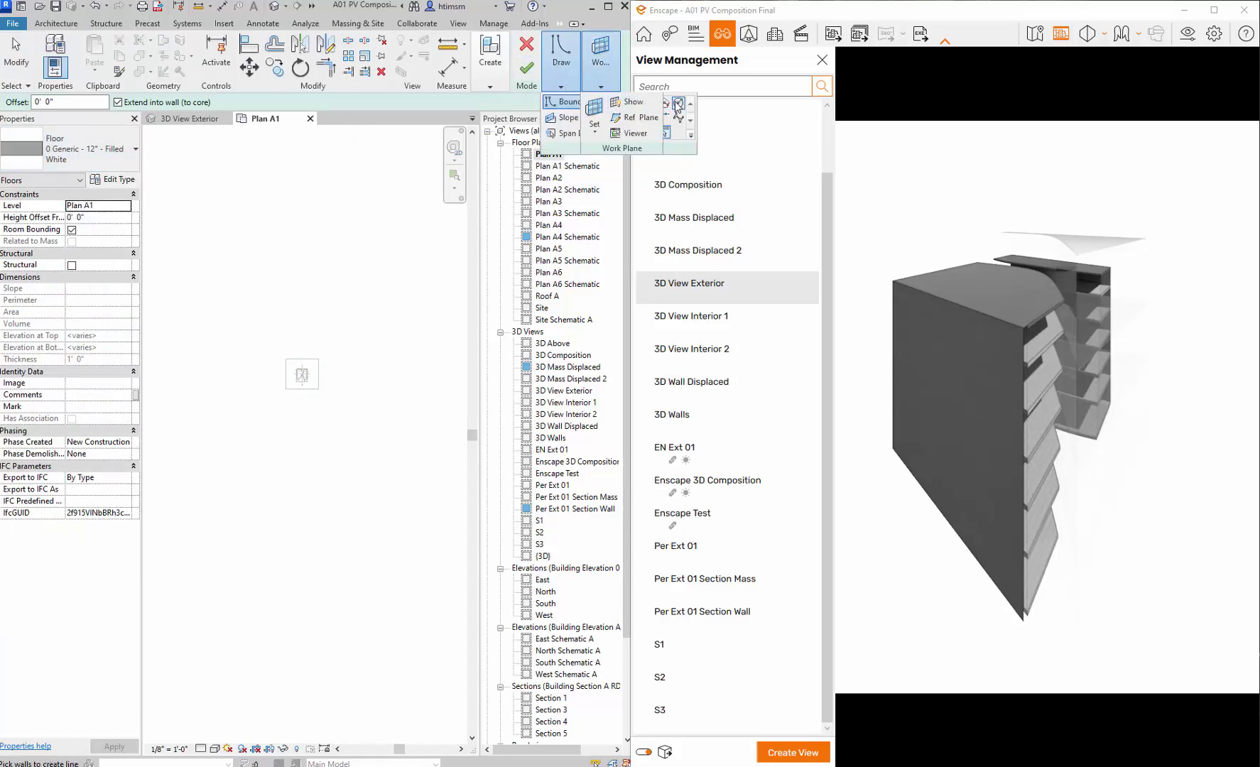
pyautogui.click(679, 102)
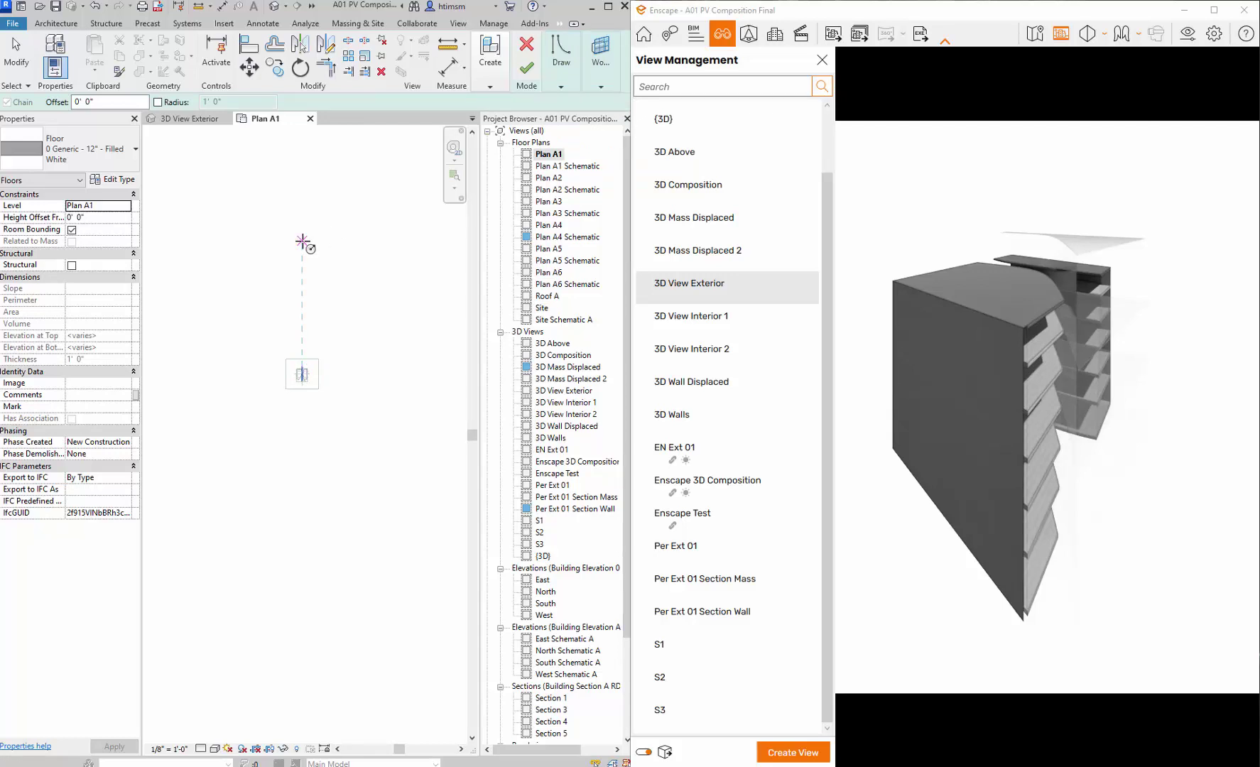
pyautogui.press('Escape')
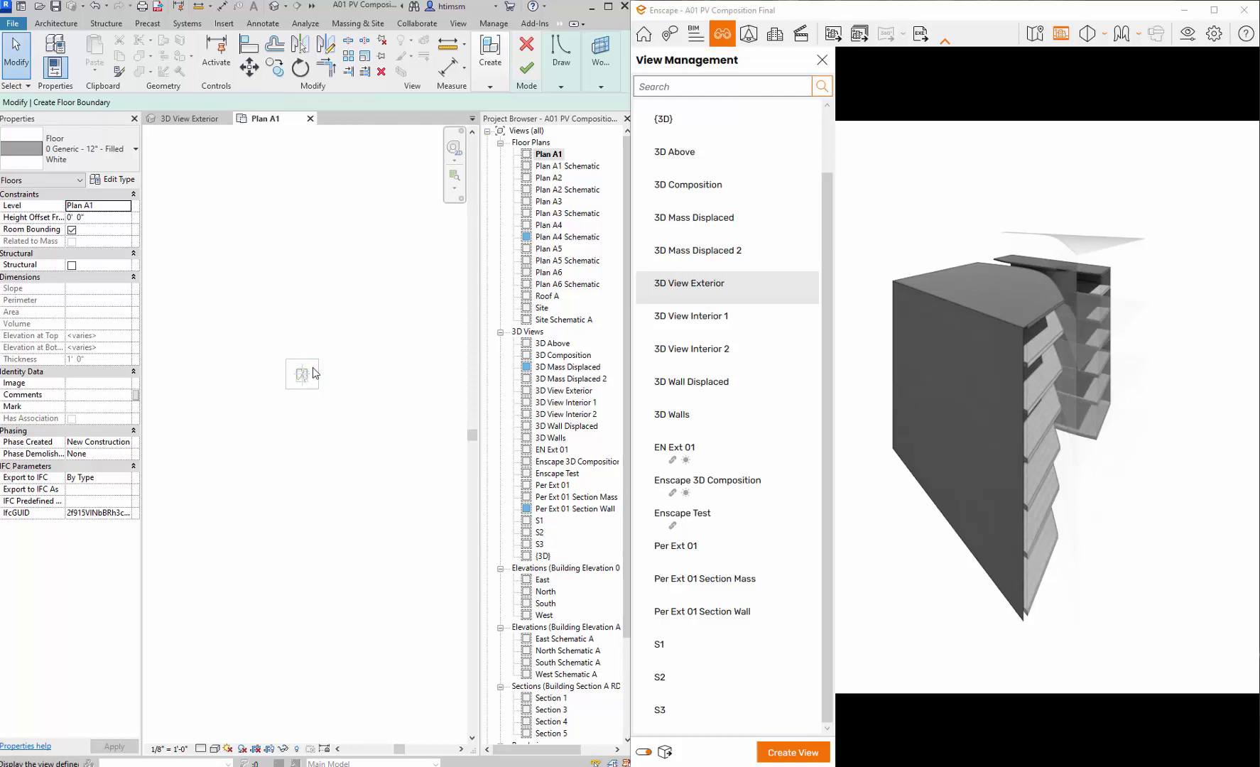
pyautogui.click(561, 64)
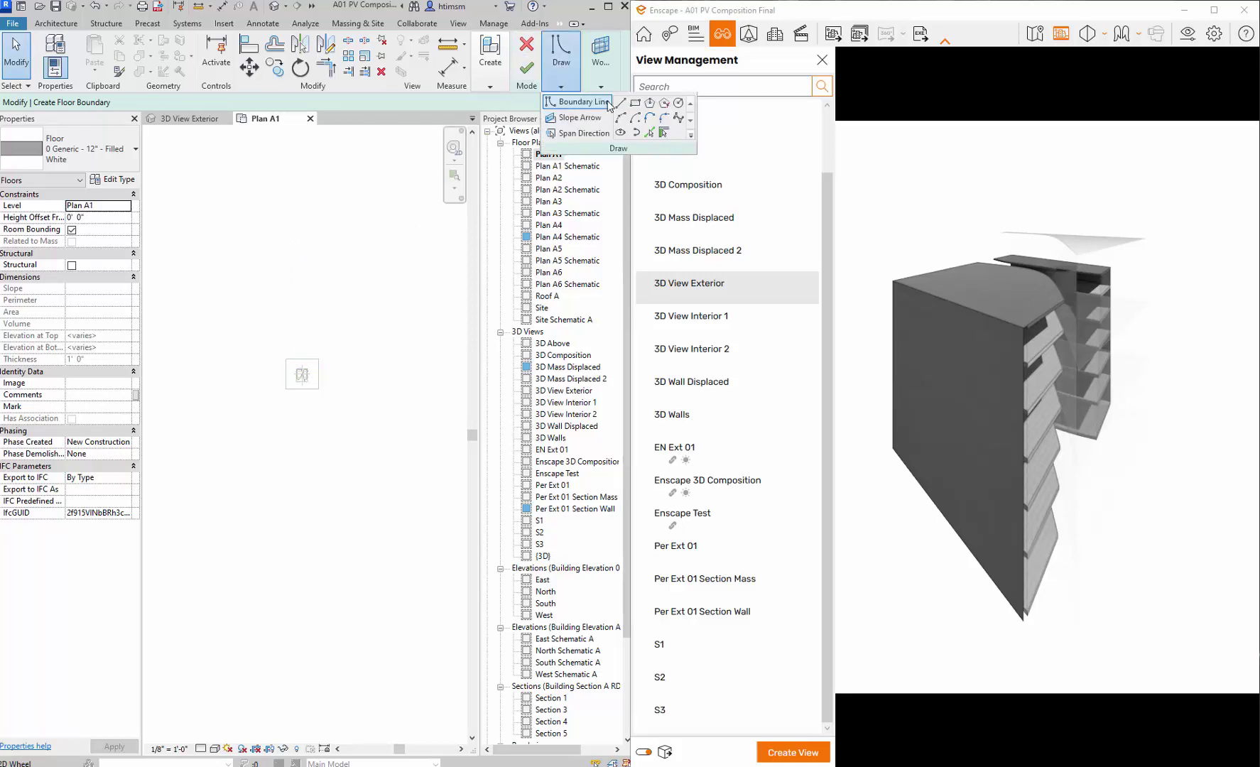
pyautogui.click(678, 104)
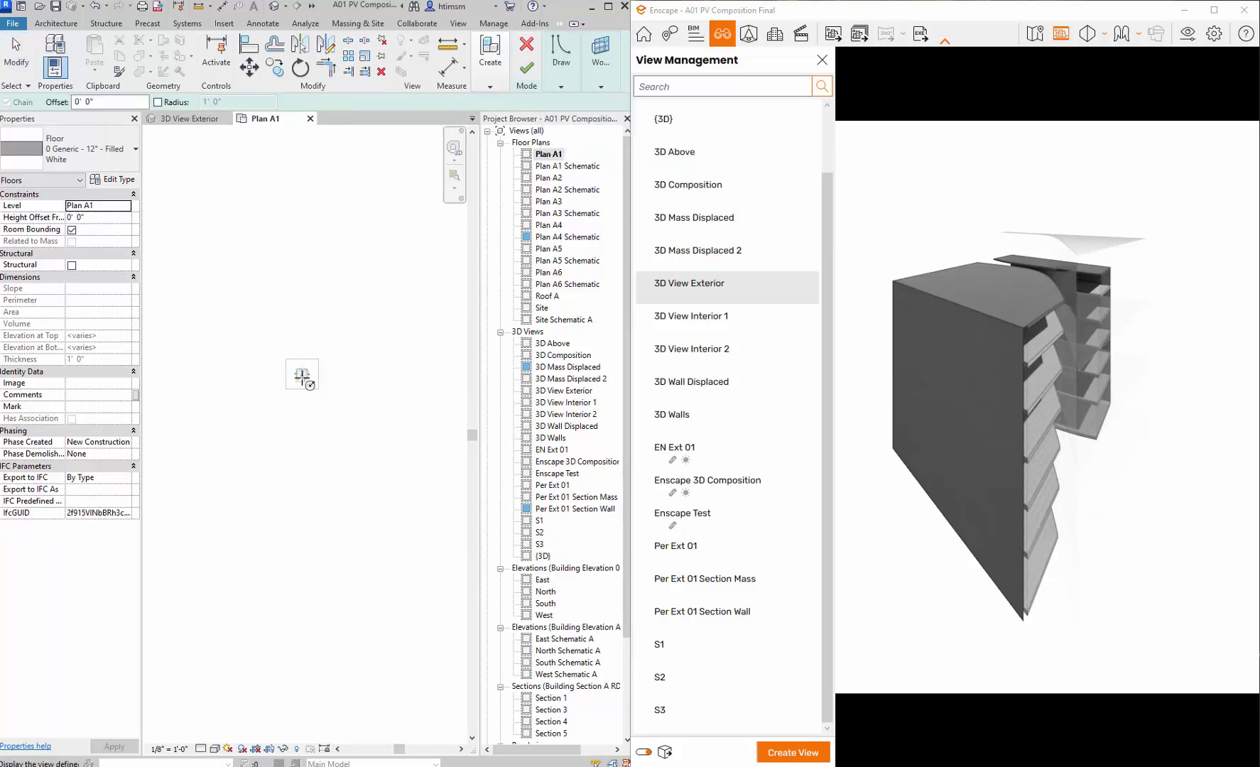
pyautogui.scroll(6, 302, 382)
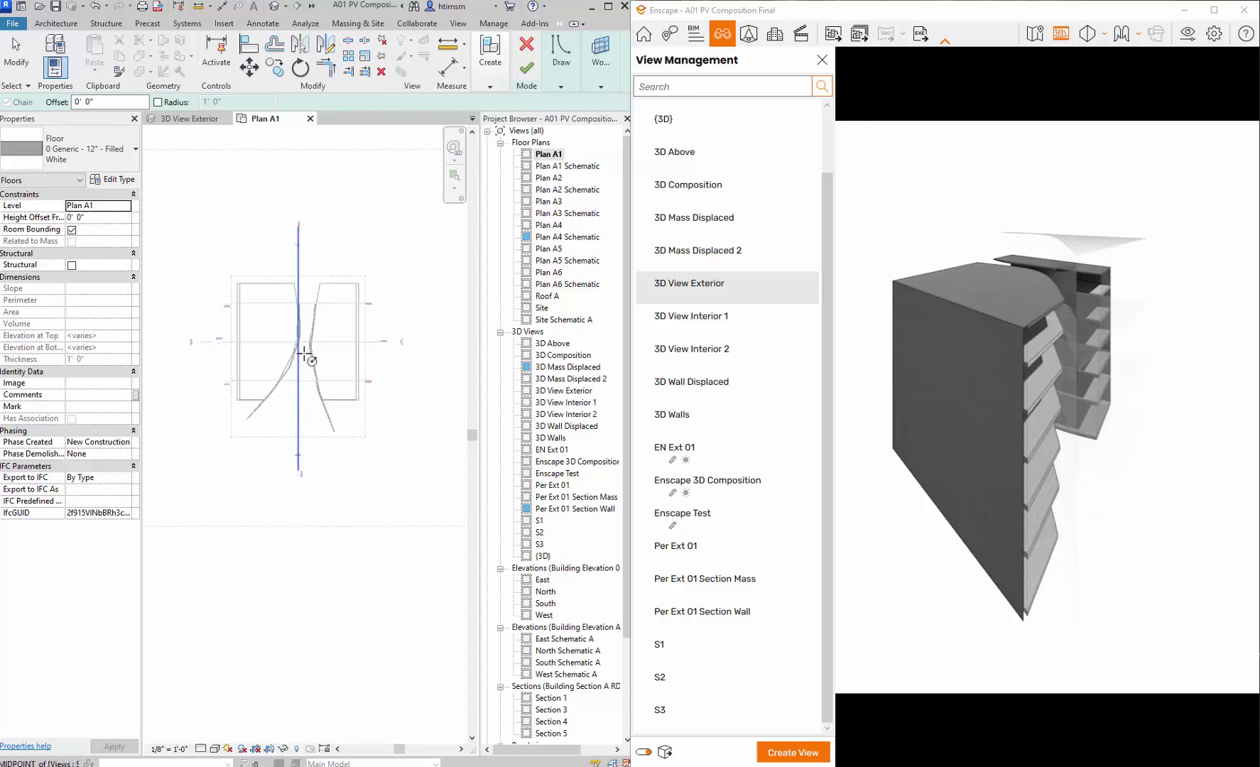
pyautogui.click(302, 343)
pyautogui.scroll(-5, 297, 401)
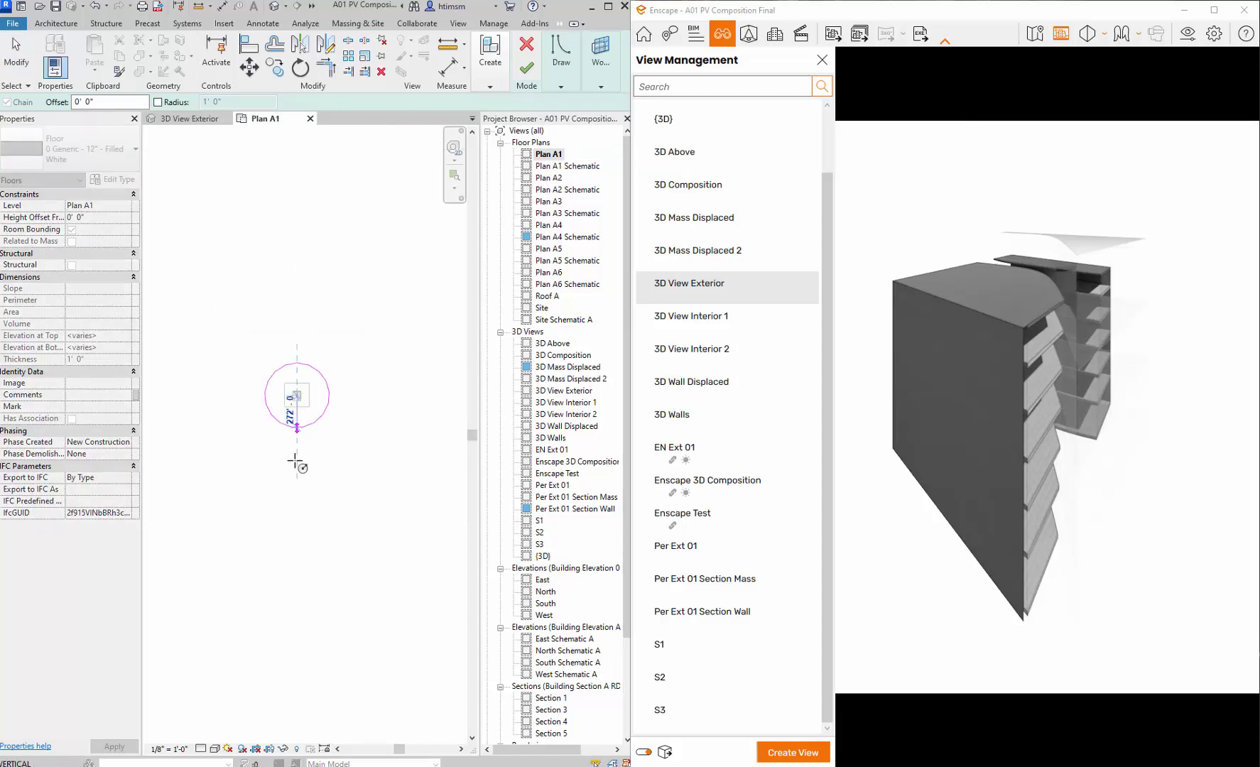
pyautogui.write("3000'")
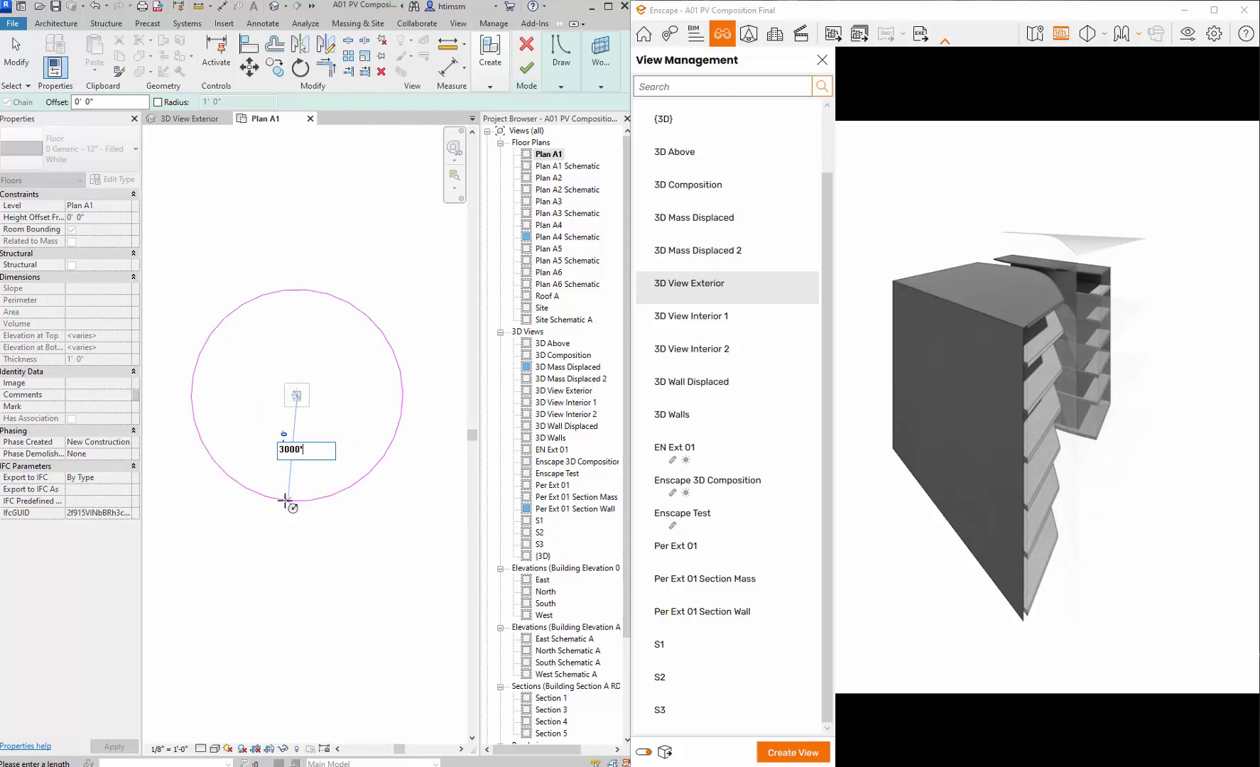
pyautogui.press('Return')
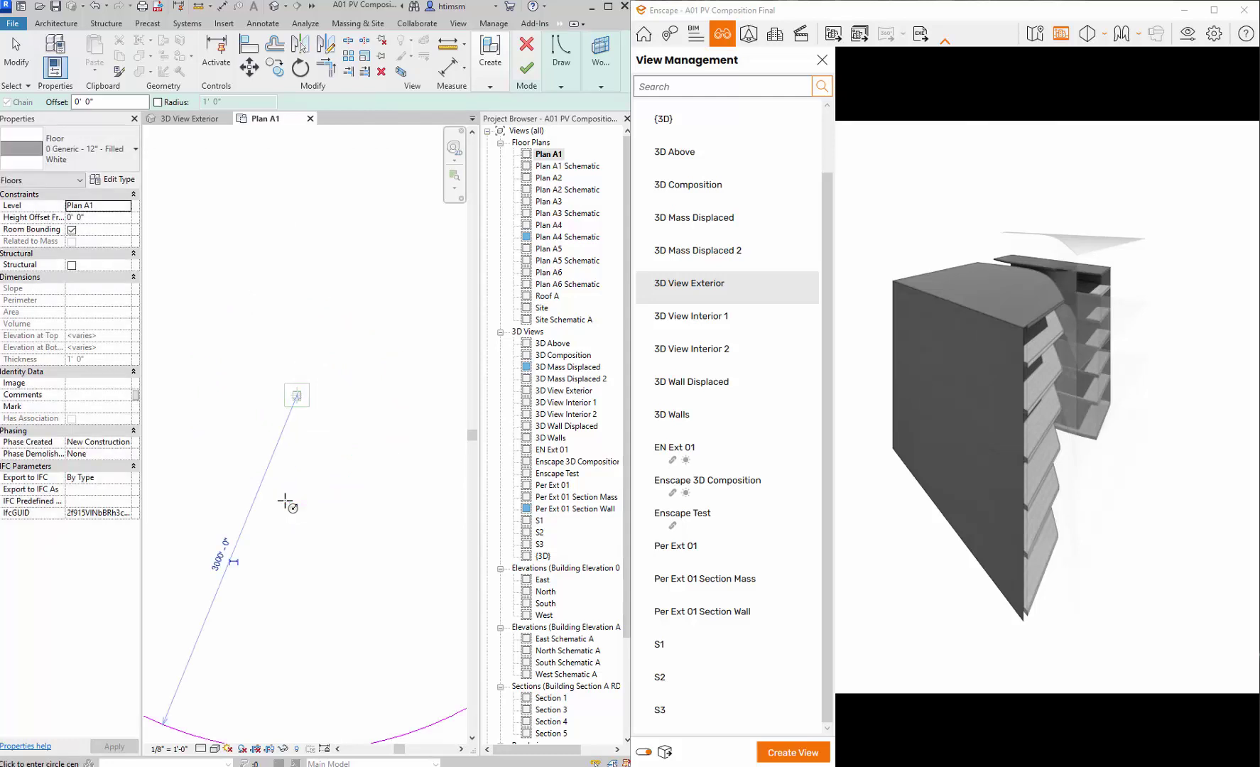
pyautogui.click(529, 70)
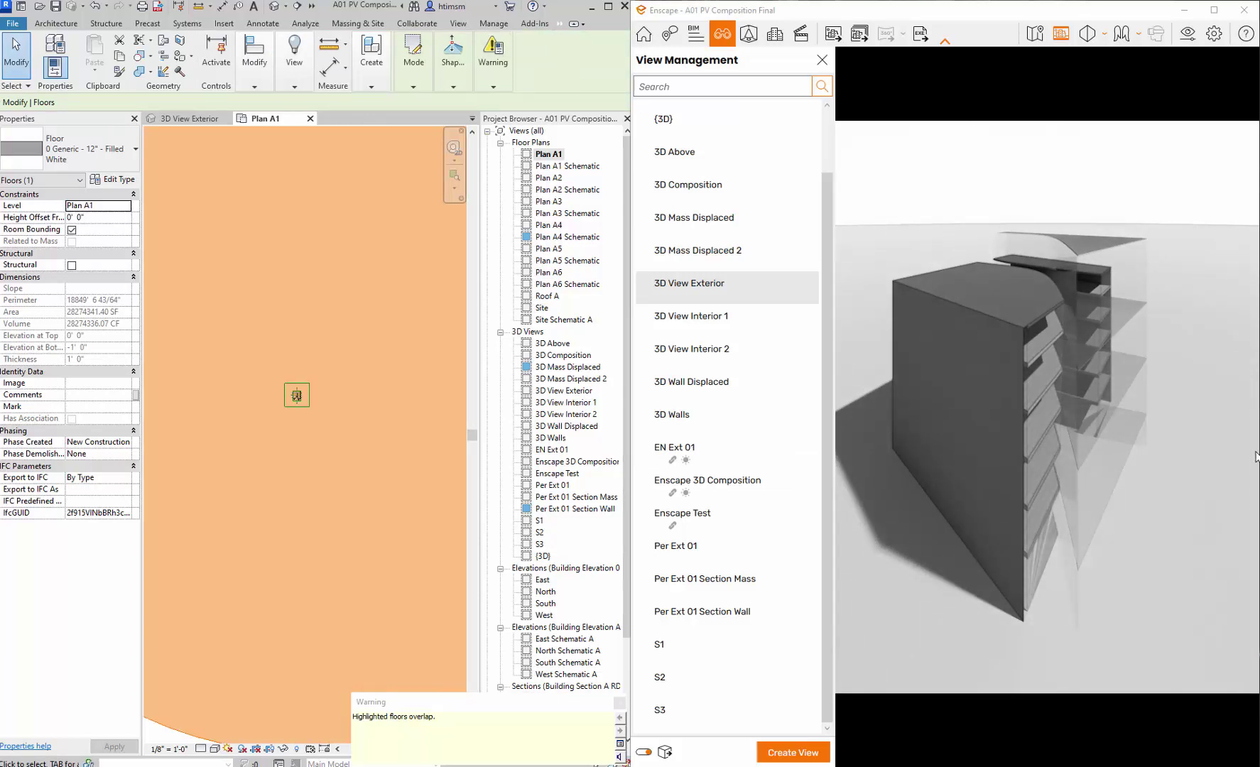
# - Set the circular ground floor's height offset from level to -1'
pyautogui.click(109, 217)
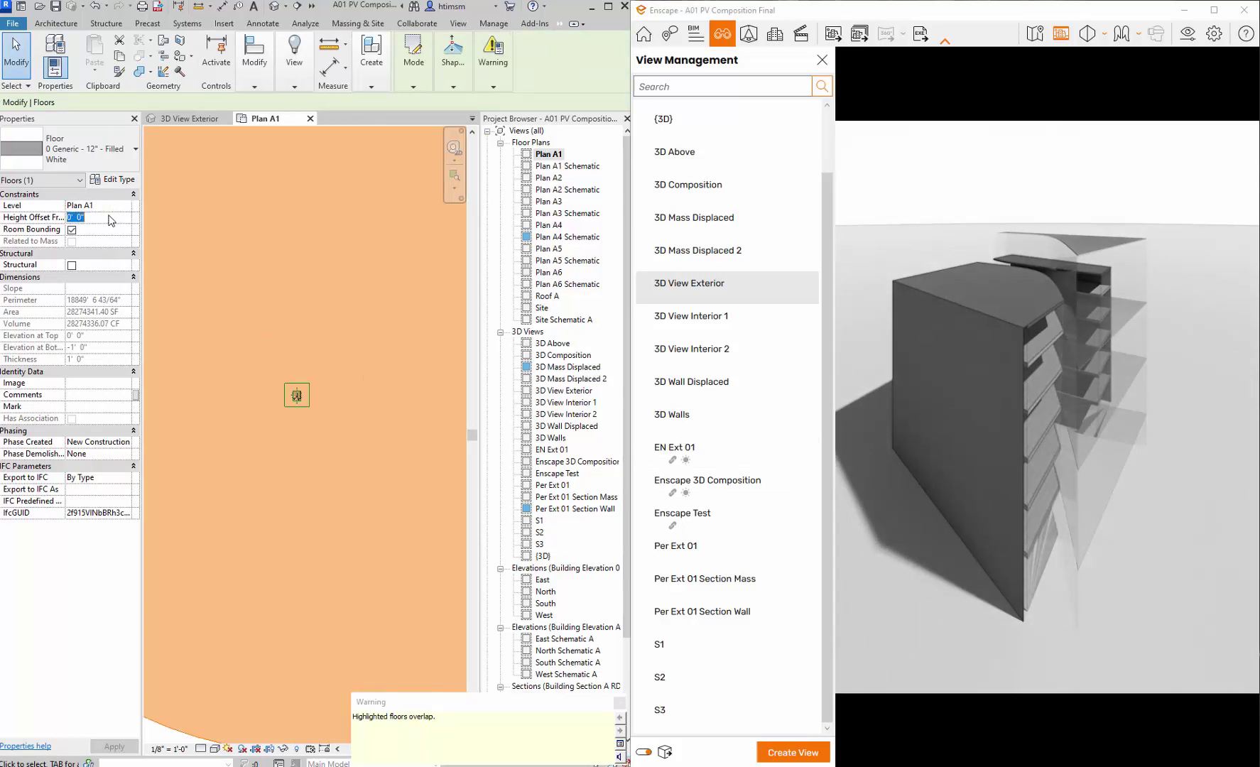
pyautogui.write('-1')
pyautogui.press('Return')
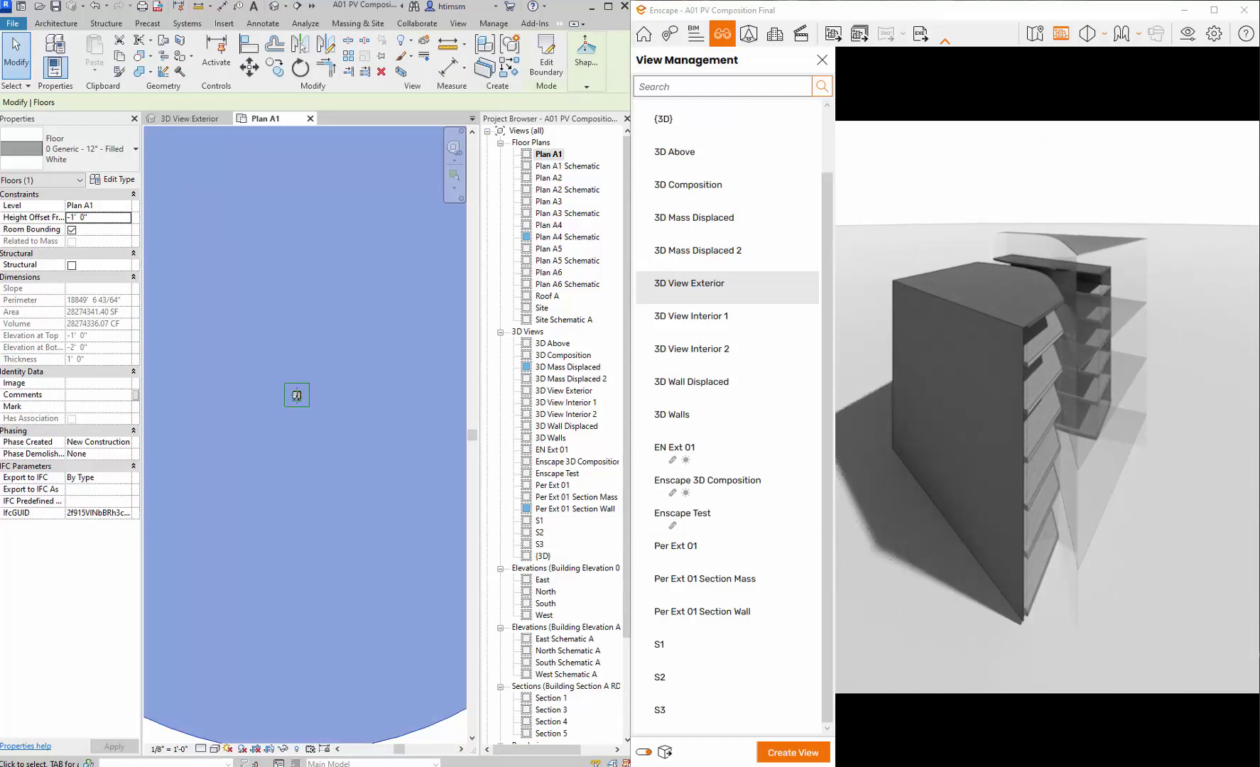
# - Reopen 3D View Exterior in Revit and shift the render's time of day back and forth to reposition the building's shadow
pyautogui.moveTo(1134, 217)
pyautogui.mouseDown()
pyautogui.moveTo(1055, 194)
pyautogui.moveTo(943, 190)
pyautogui.mouseUp()
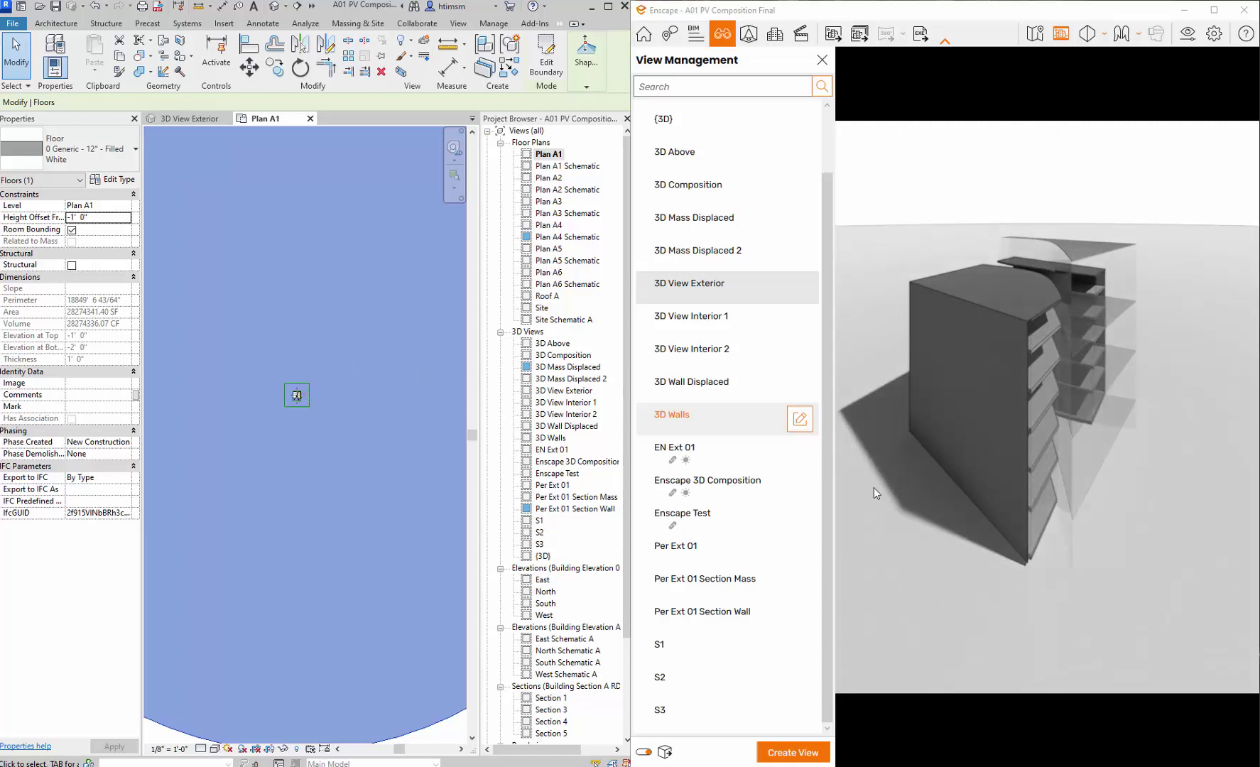
pyautogui.click(199, 120)
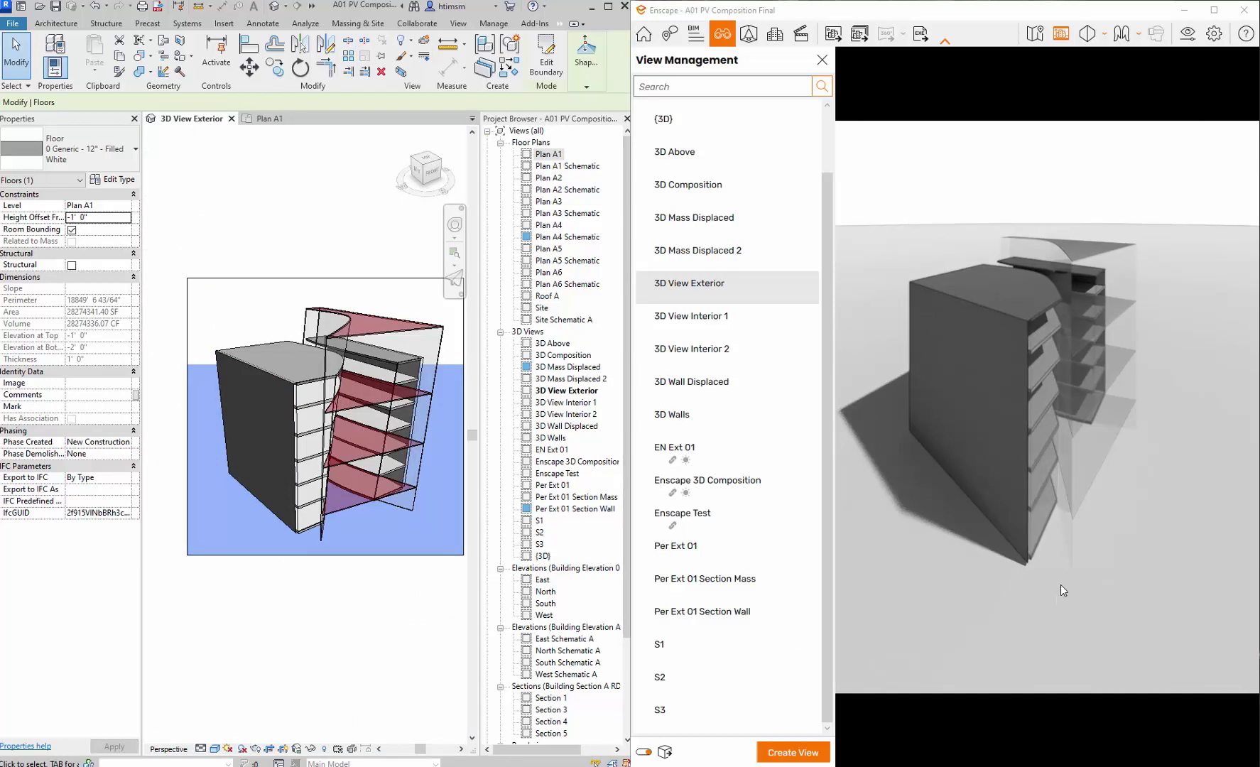
pyautogui.keyDown('shift'); pyautogui.moveTo(1076, 584); pyautogui.dragTo(1101, 584, button='right'); pyautogui.keyUp('shift')
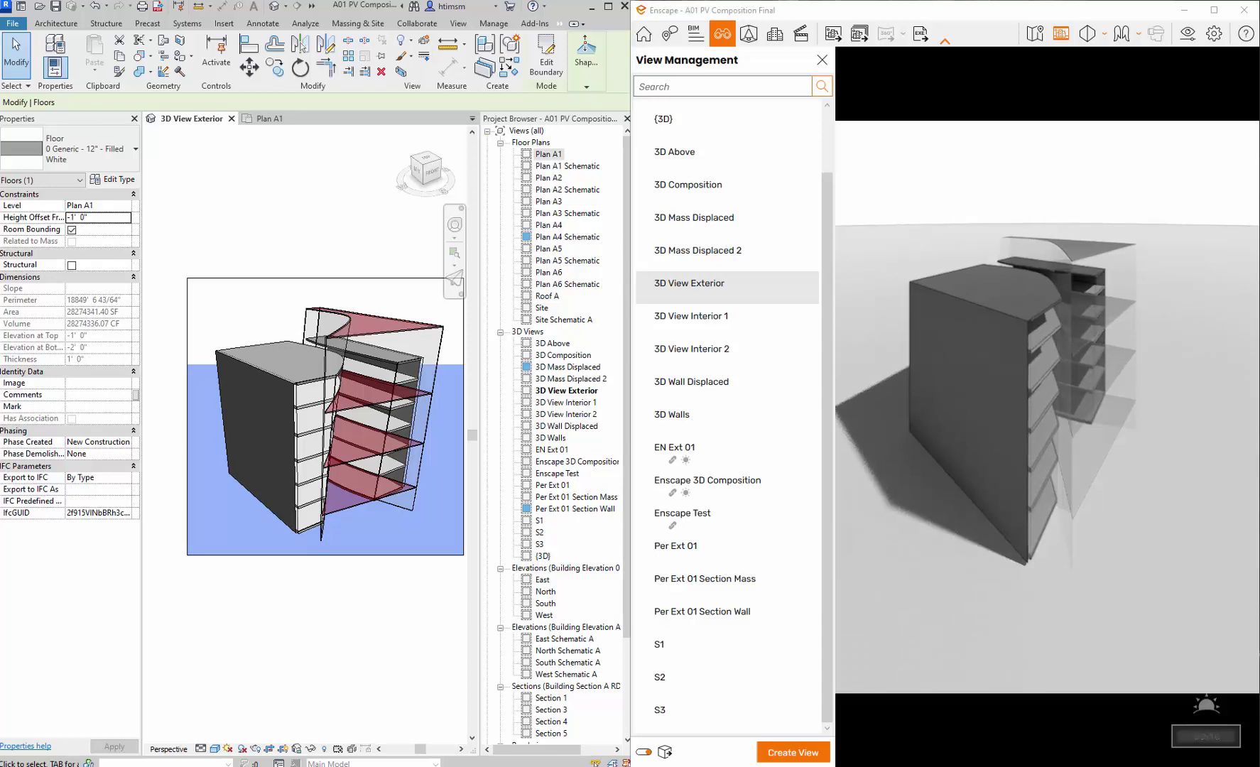
pyautogui.keyDown('shift'); pyautogui.moveTo(1165, 513); pyautogui.dragTo(1130, 514, button='right'); pyautogui.keyUp('shift')
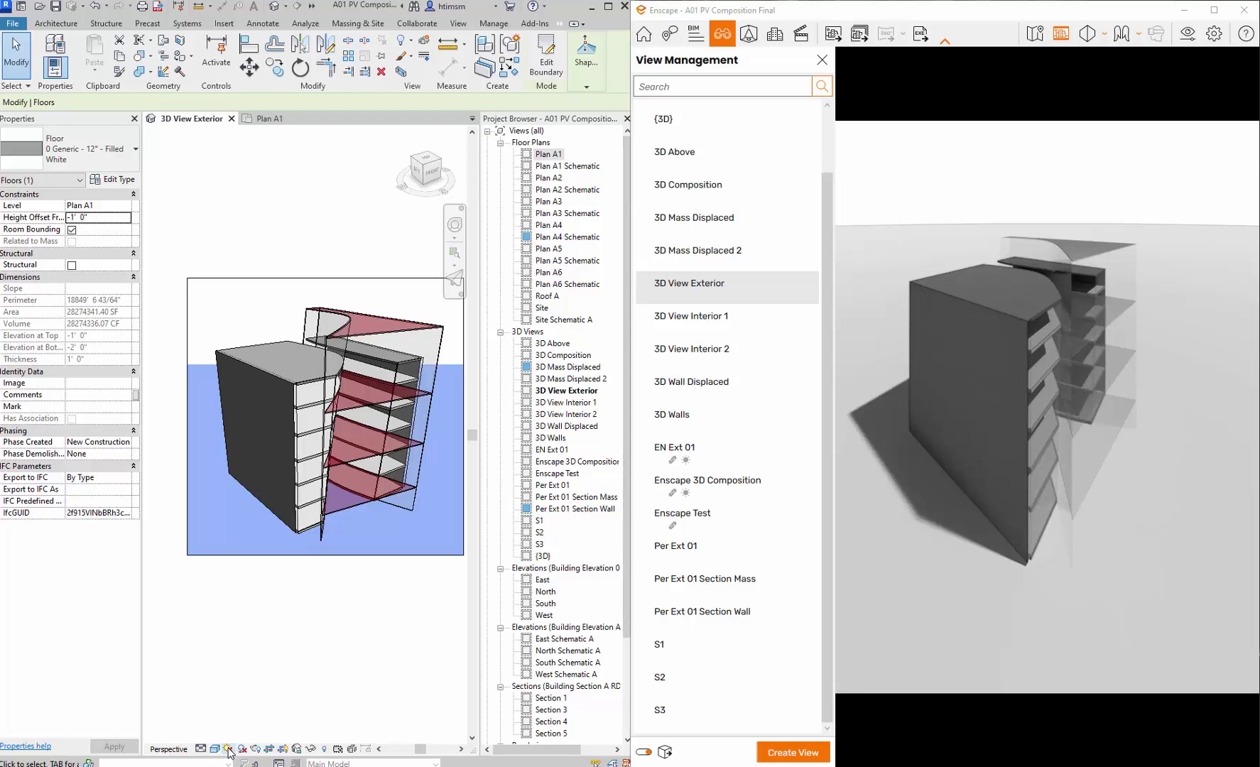
# - Review the Revit sun settings for 3D View Exterior, including location, date and time, without changing them
pyautogui.click(228, 750)
pyautogui.click(255, 699)
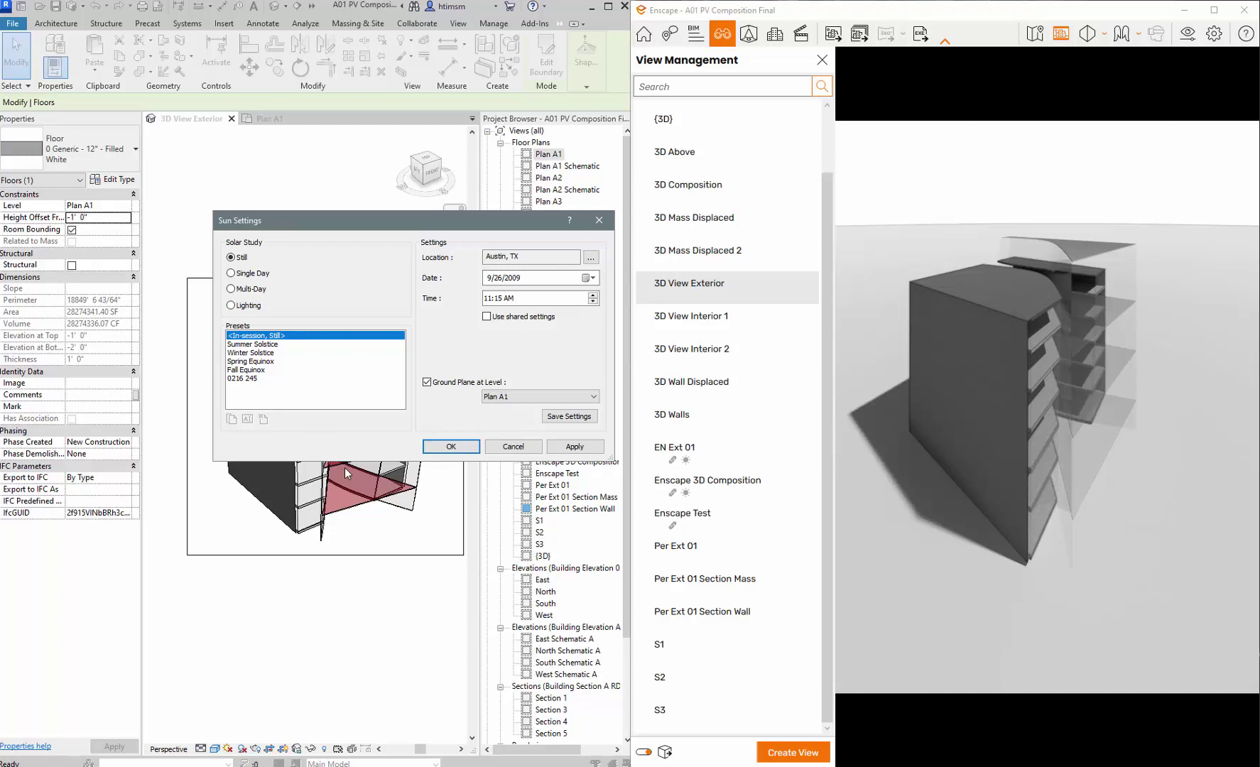
pyautogui.click(511, 448)
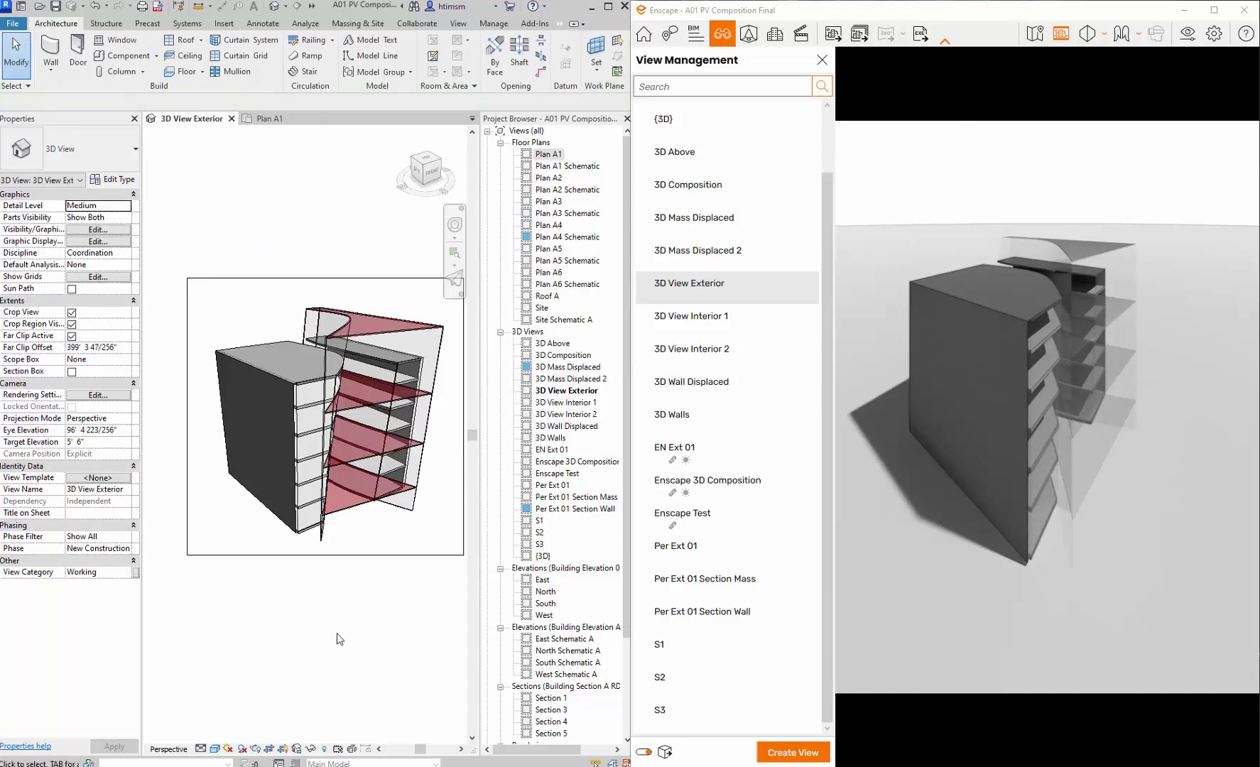